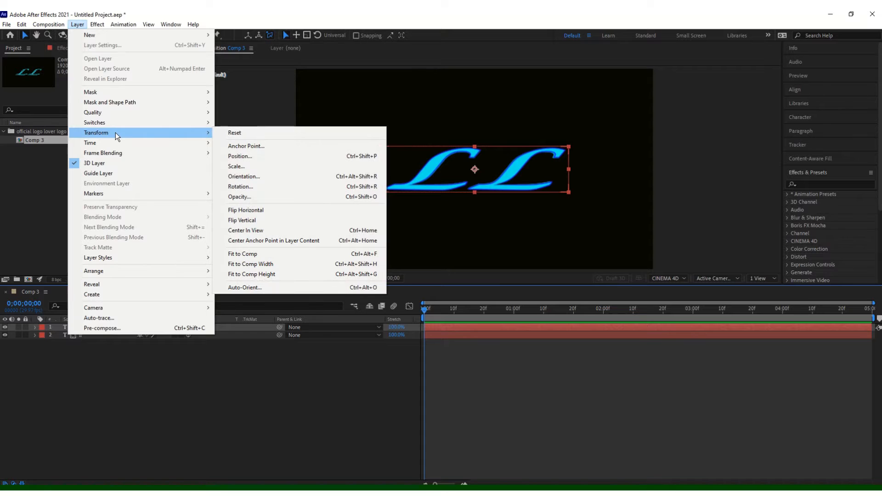
# - Flip the duplicate LL text layer vertically and place it as a mirrored copy directly beneath the original letters
pyautogui.click(253, 224)
pyautogui.moveTo(464, 222); pyautogui.dragTo(466, 223)
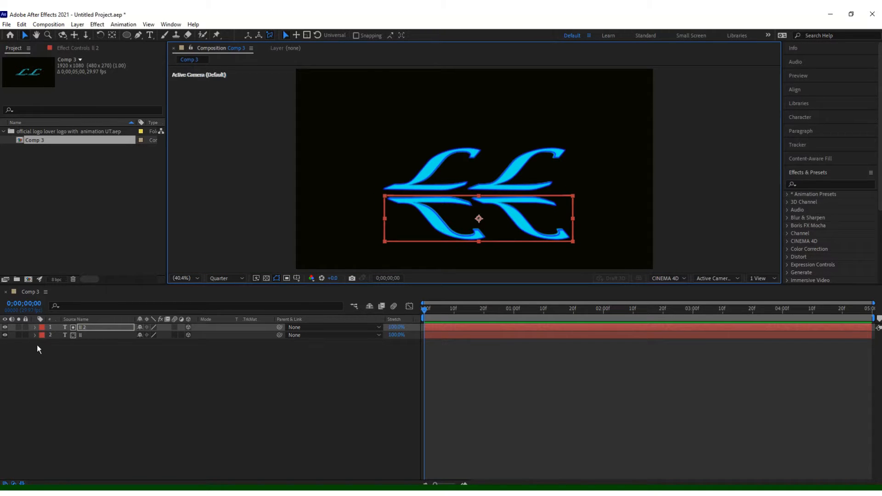
# - Create a new black solid layer named Saber 1
pyautogui.click(82, 380)
pyautogui.rightClick(81, 379)
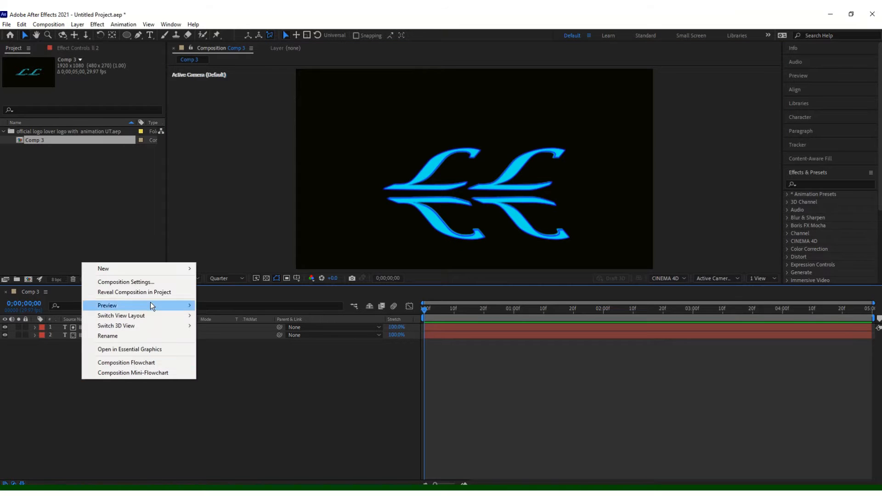
pyautogui.moveTo(170, 268)
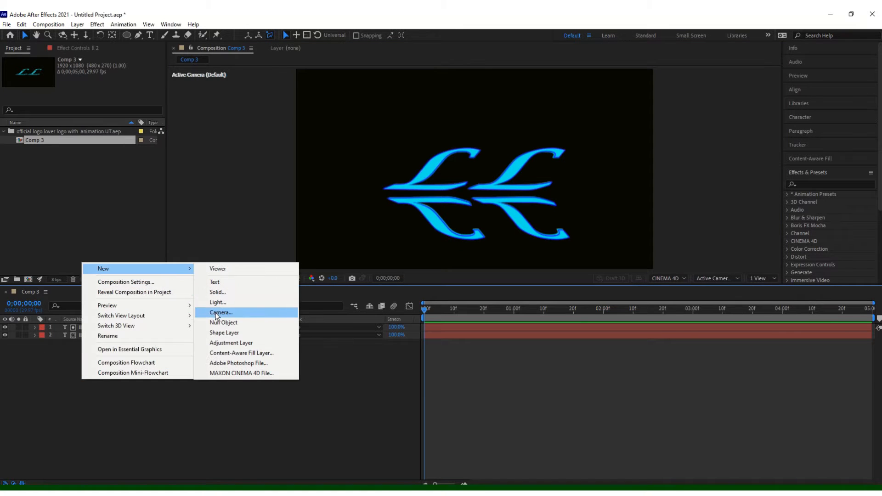
pyautogui.click(218, 292)
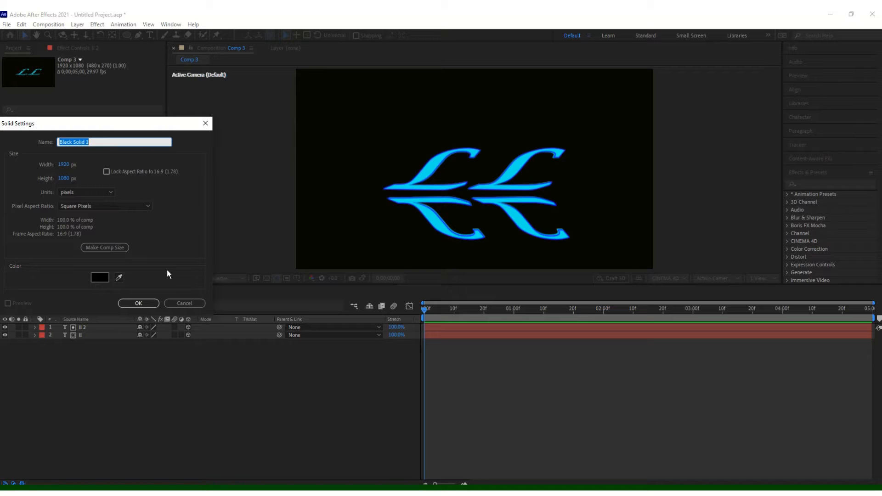
pyautogui.write('Saber')
pyautogui.press('Return')
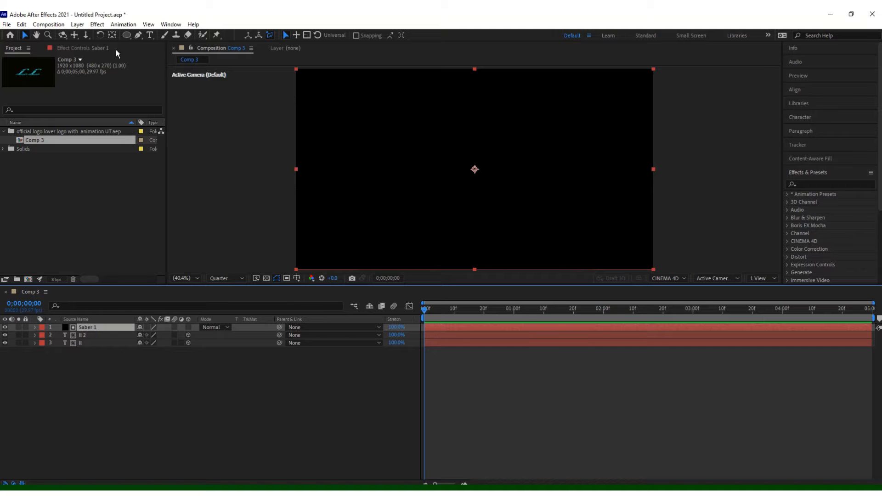
# - Apply the Saber effect to the Saber 1 solid layer
pyautogui.click(97, 25)
pyautogui.moveTo(196, 294)
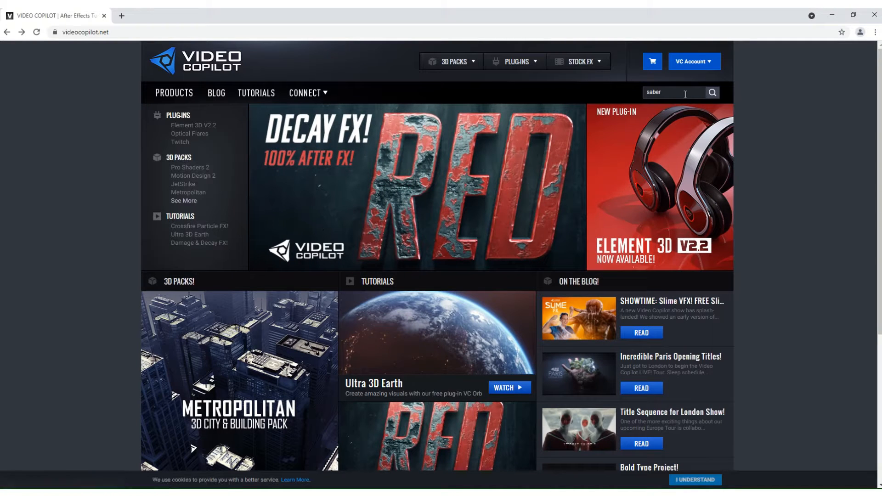
# - Search the Video Copilot website for saber and open the Saber Plug-in entry
pyautogui.click(711, 93)
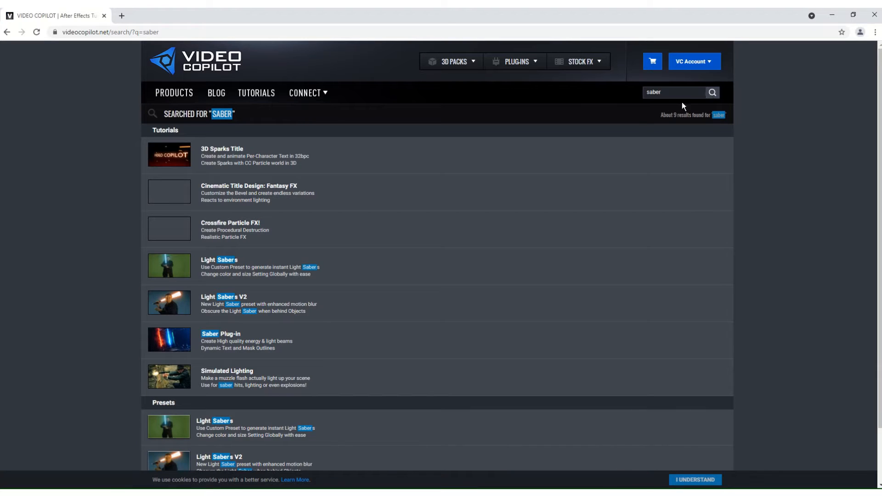
pyautogui.click(232, 347)
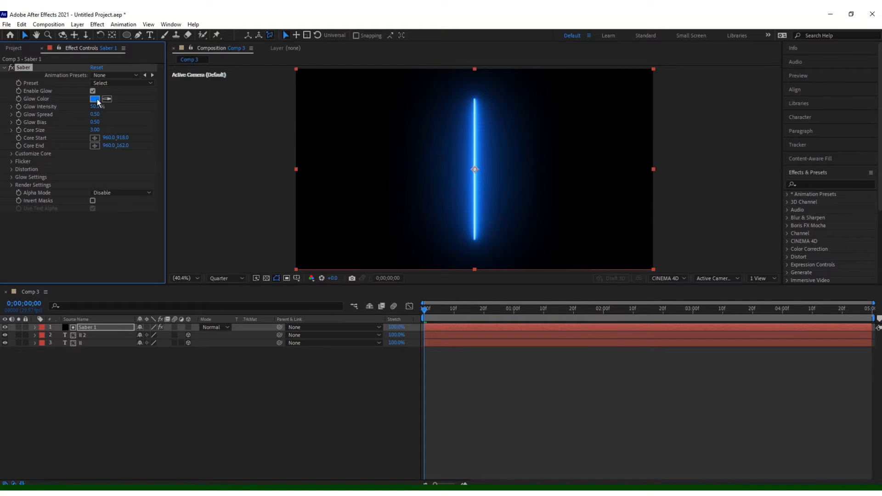
# - Set the Saber core type to Text Layer and use the original upright LL text layer as its source
pyautogui.click(11, 154)
pyautogui.click(101, 161)
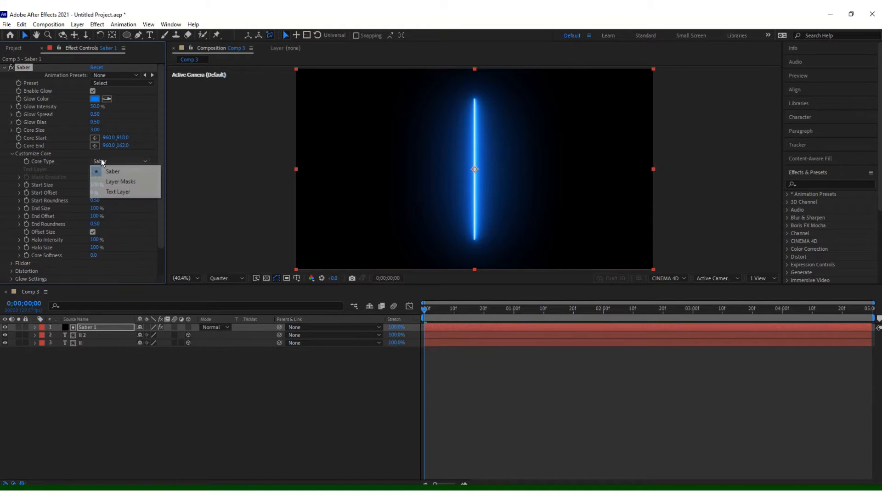
pyautogui.click(113, 192)
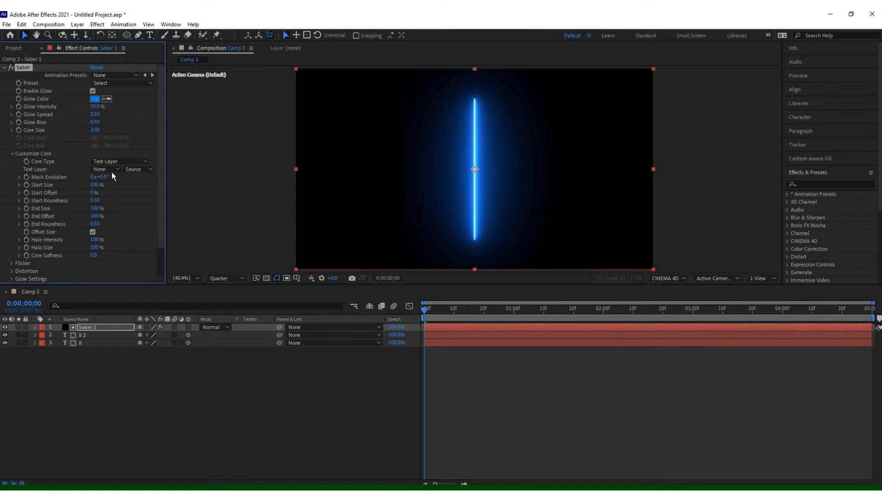
pyautogui.click(112, 171)
pyautogui.click(114, 212)
# - Apply the Neon preset to the Saber effect and set its glow intensity to 85%
pyautogui.moveTo(96, 106)
pyautogui.mouseDown()
pyautogui.moveTo(88, 107)
pyautogui.moveTo(97, 107)
pyautogui.mouseUp()
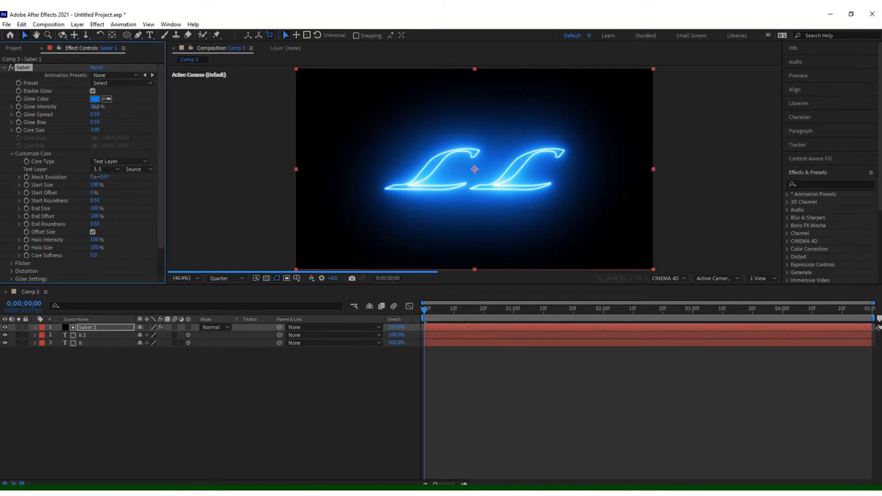
pyautogui.click(106, 83)
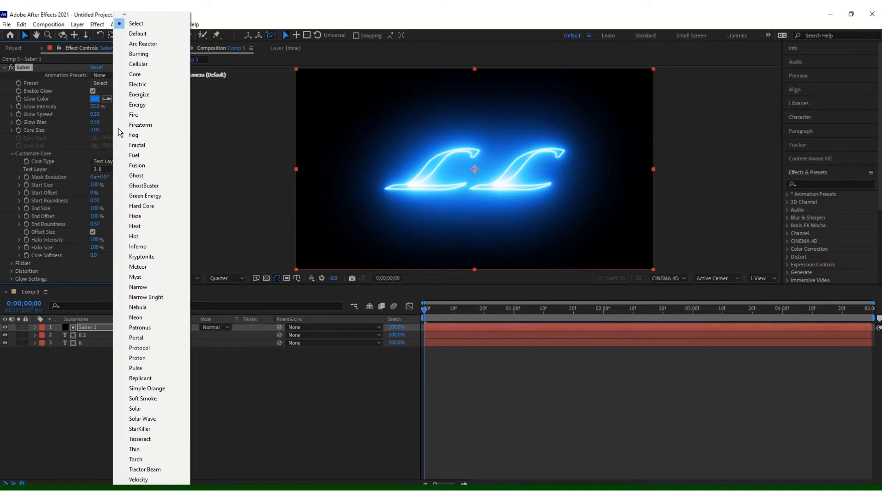
pyautogui.click(136, 317)
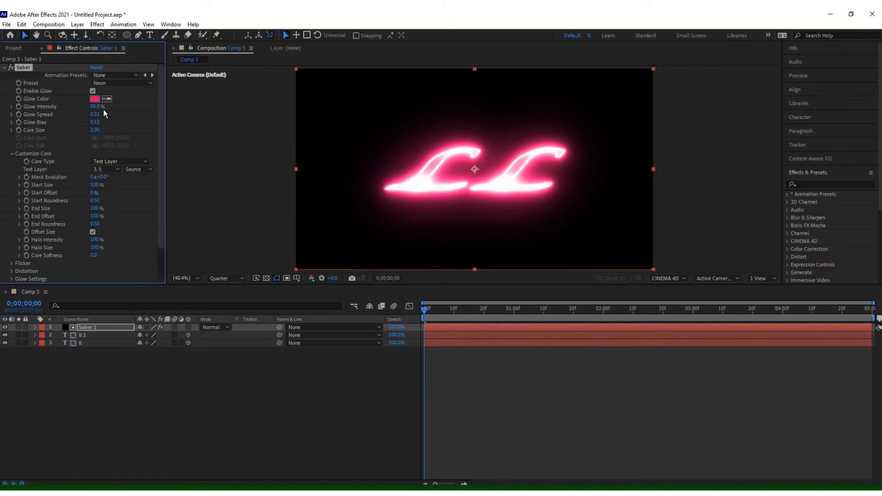
pyautogui.moveTo(89, 109); pyautogui.dragTo(92, 108)
# - Set the Saber glow color to dark blue, 0A23B0
pyautogui.click(95, 99)
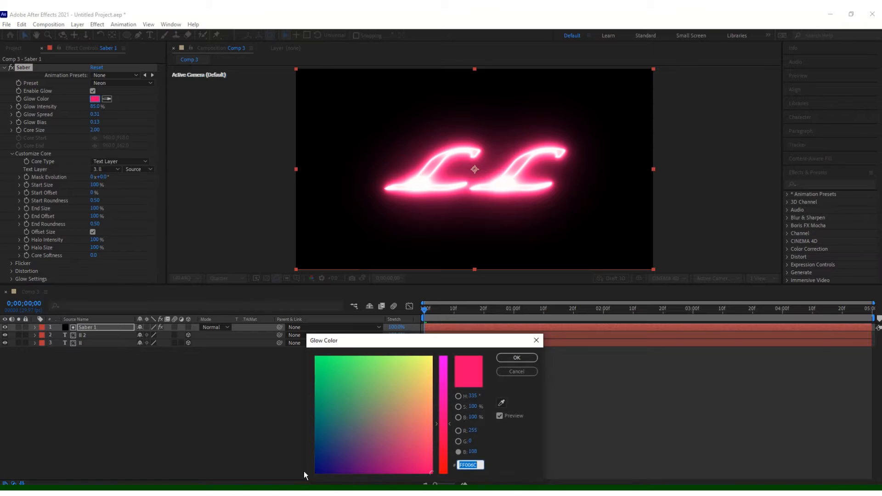
pyautogui.click(317, 462)
pyautogui.click(515, 359)
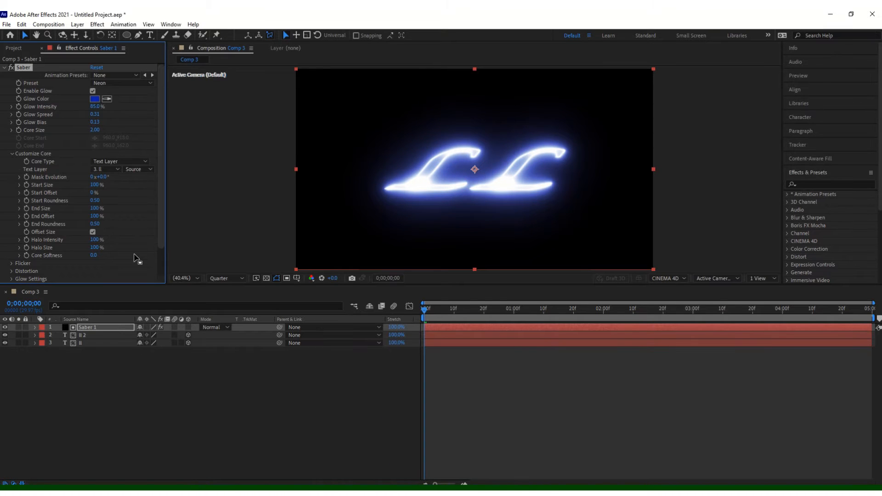
# - Duplicate the Saber 1 layer and name the copy Saber 2
pyautogui.rightClick(140, 376)
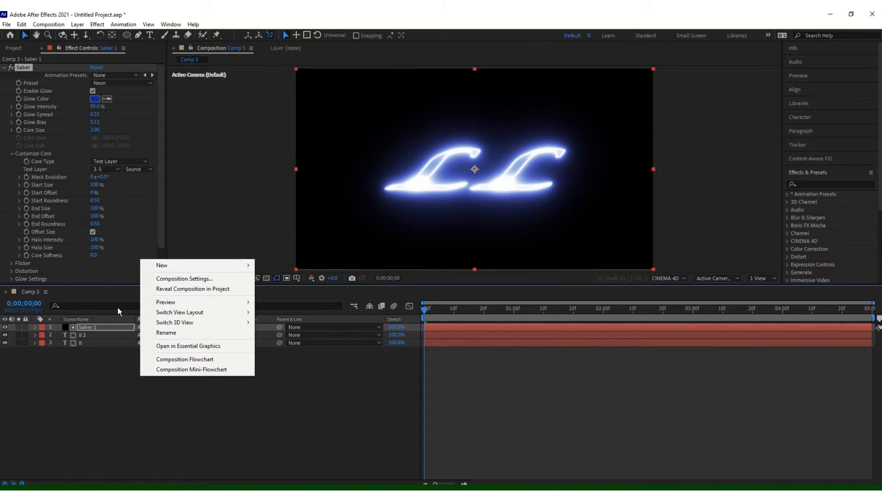
pyautogui.click(112, 327)
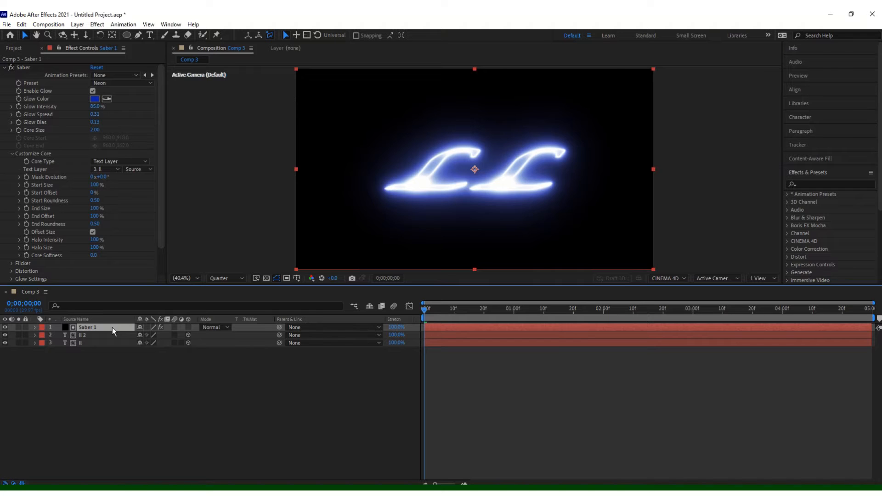
pyautogui.hotkey('ctrl', 'd')
pyautogui.rightClick(112, 327)
pyautogui.click(152, 311)
pyautogui.click(116, 324)
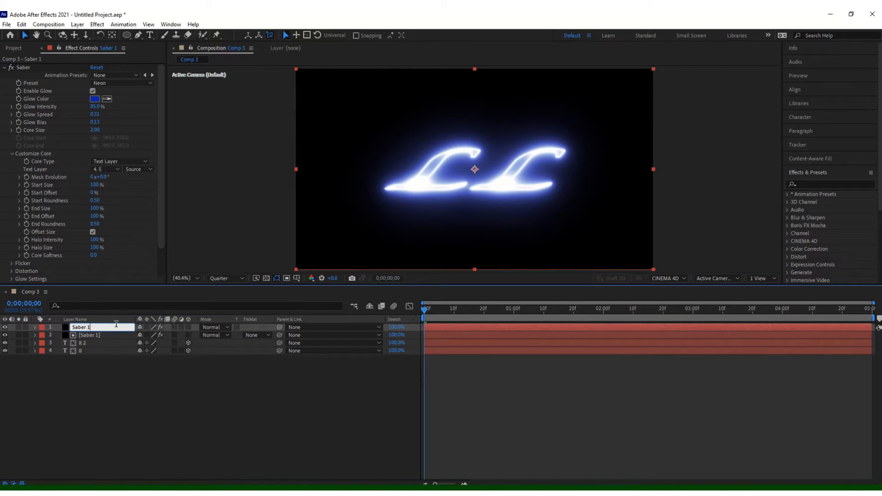
pyautogui.press('Return')
# - Set the Saber 2 layer's blending mode to Screen and check that the timeline's Modes column is enabled
pyautogui.click(210, 328)
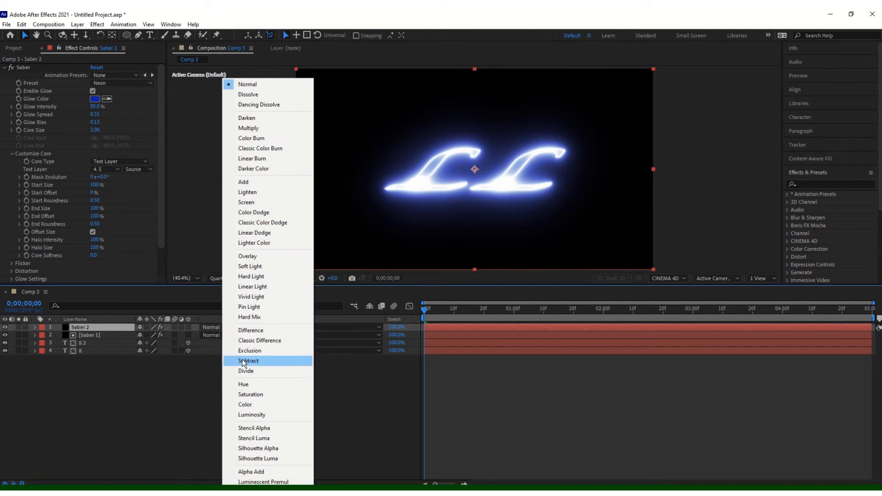
pyautogui.click(246, 203)
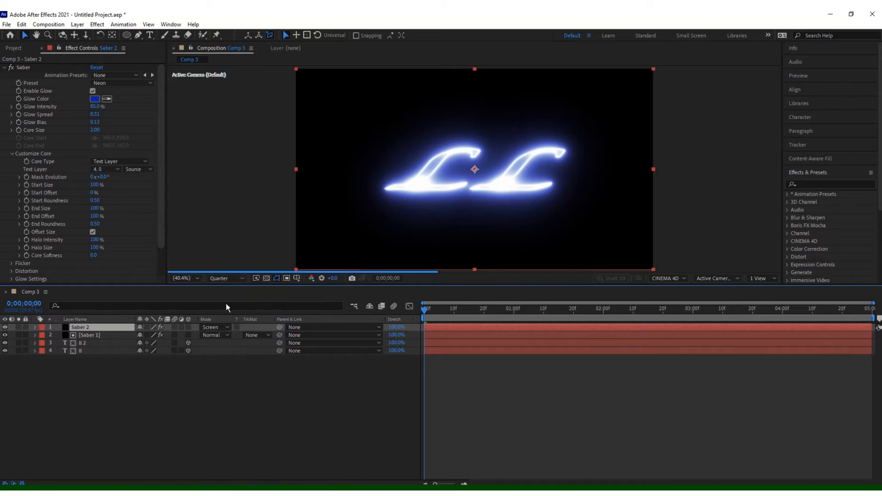
pyautogui.rightClick(220, 321)
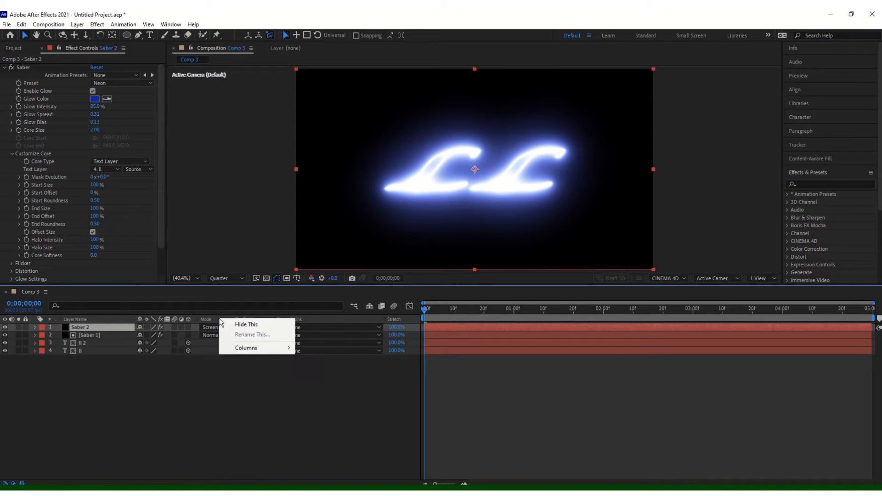
pyautogui.moveTo(267, 352)
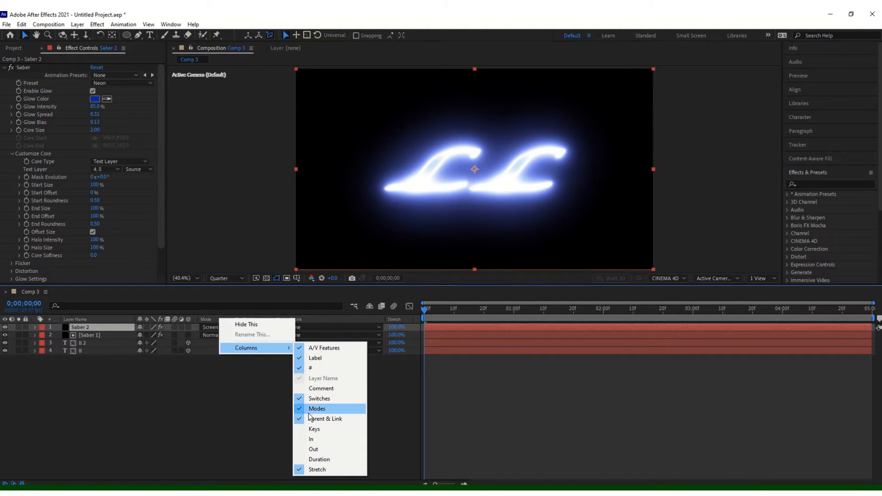
pyautogui.click(185, 387)
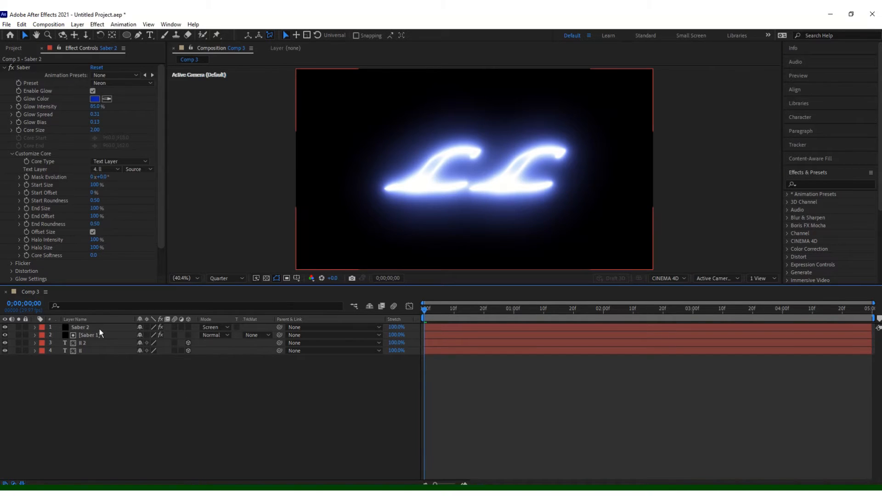
# - Assign the flipped LL text layer as Saber 2's core text layer and set its glow color to green
pyautogui.click(104, 170)
pyautogui.click(113, 213)
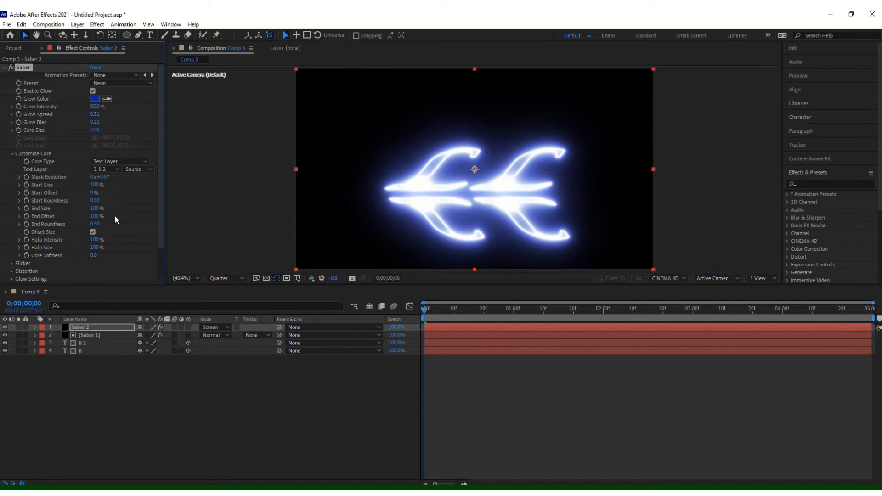
pyautogui.click(95, 100)
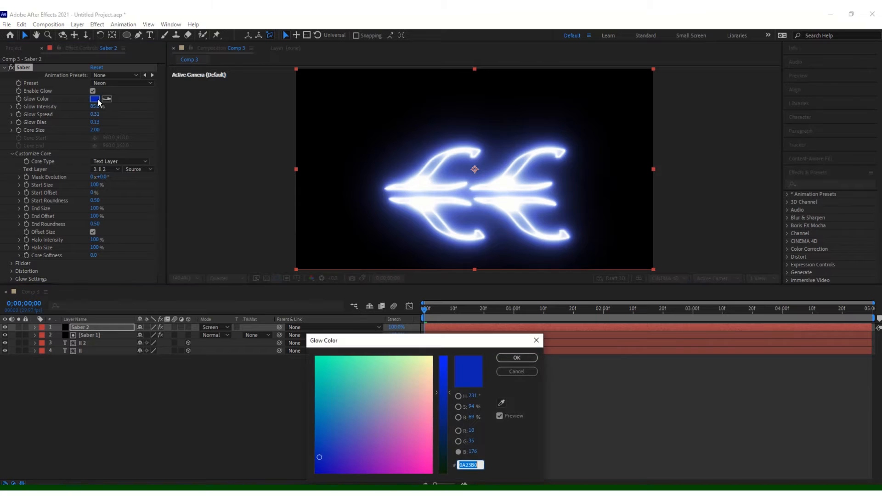
pyautogui.click(323, 365)
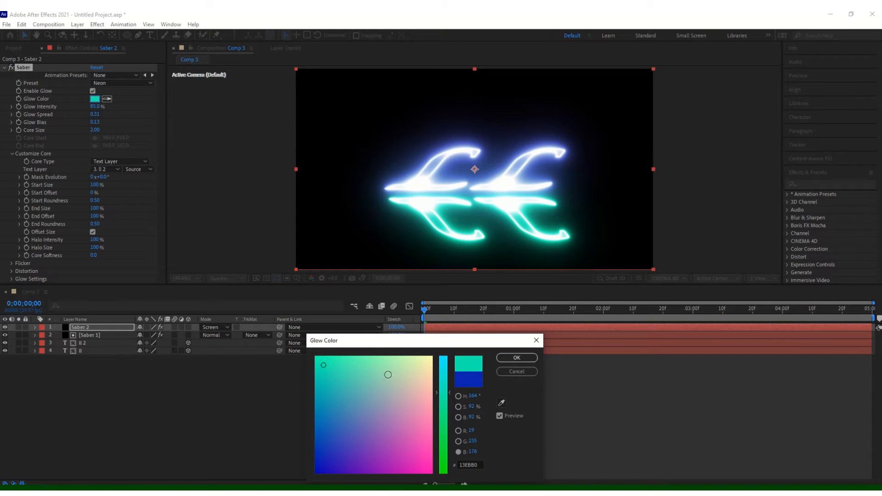
pyautogui.click(444, 460)
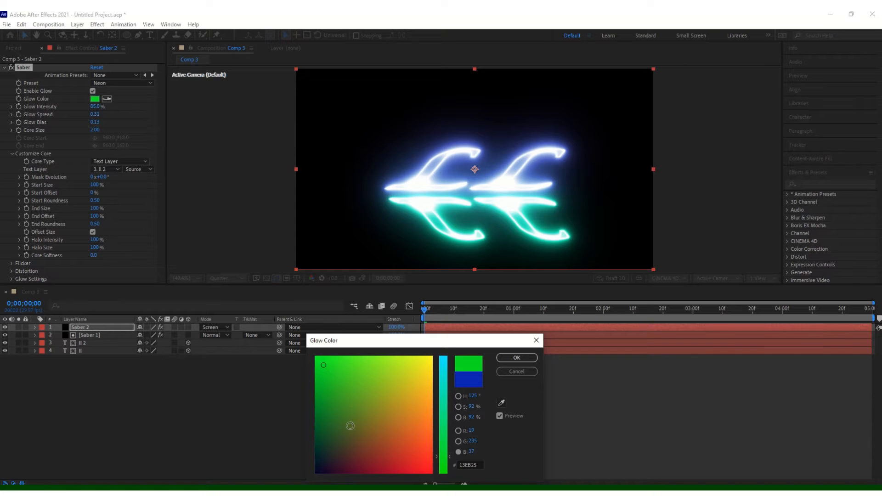
pyautogui.click(323, 386)
pyautogui.click(517, 359)
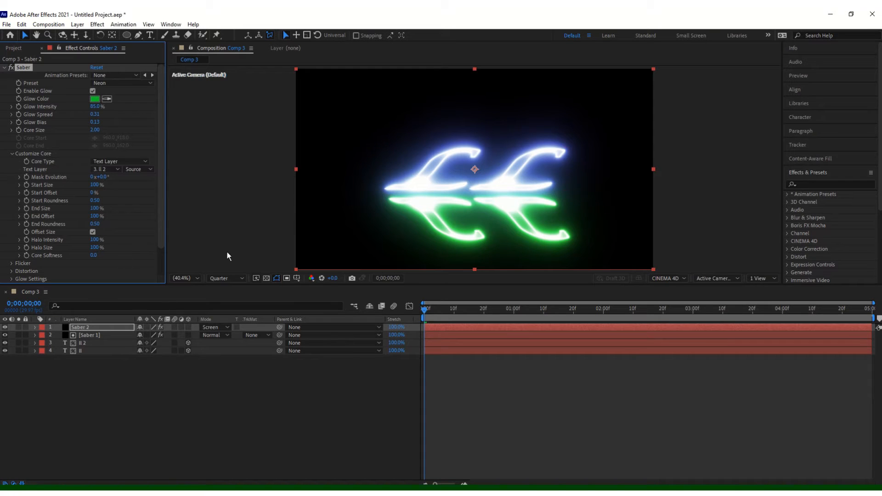
# - Keyframe Saber 2's Start Offset at 100% on the first frame and 0% at 0;00;01;00
pyautogui.moveTo(429, 312); pyautogui.dragTo(409, 321)
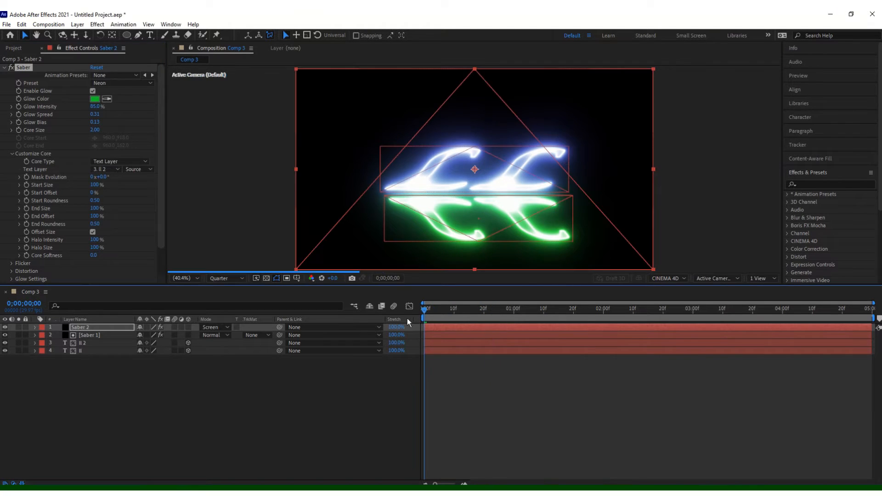
pyautogui.click(26, 194)
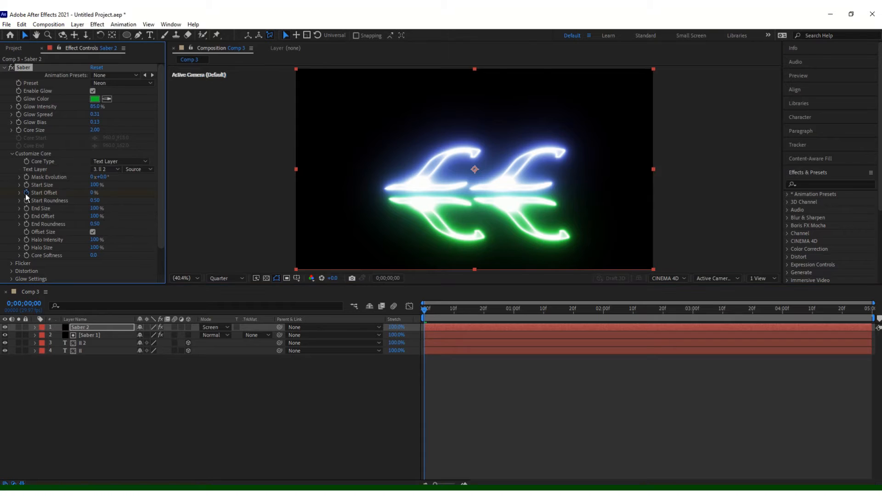
pyautogui.moveTo(93, 193); pyautogui.dragTo(181, 197)
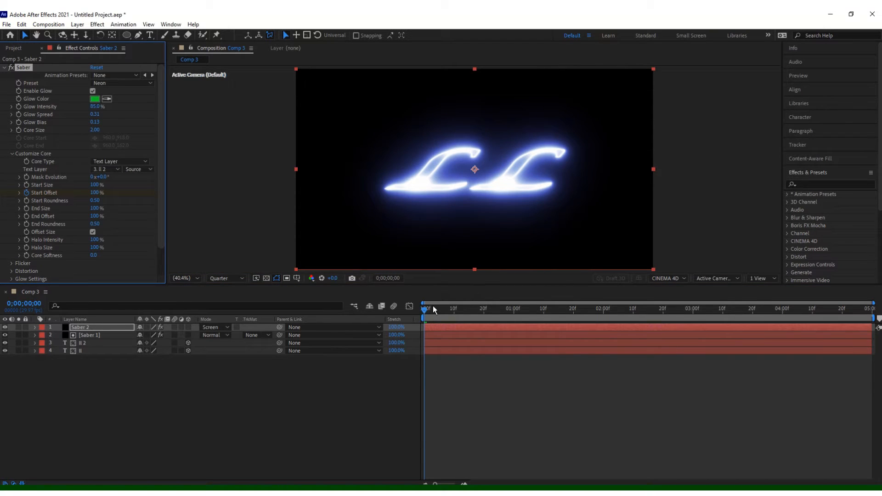
pyautogui.moveTo(431, 310); pyautogui.dragTo(514, 320)
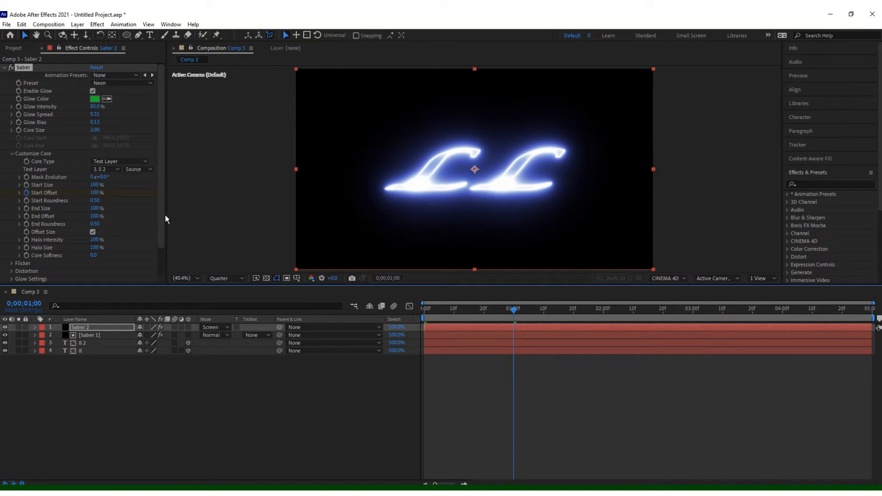
pyautogui.moveTo(94, 196); pyautogui.dragTo(2, 204)
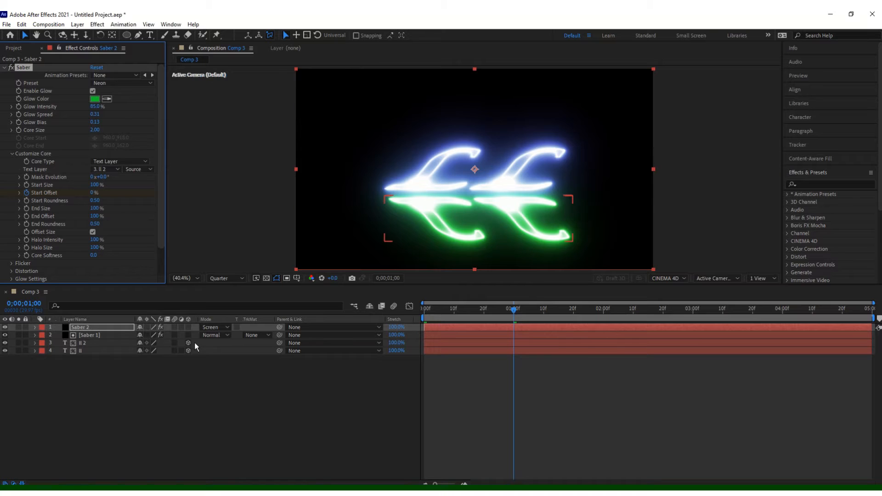
# - Keyframe the Saber 1 layer's Start Offset beginning on the first frame, bring the offset to 100%, and preview the glow animation
pyautogui.click(110, 334)
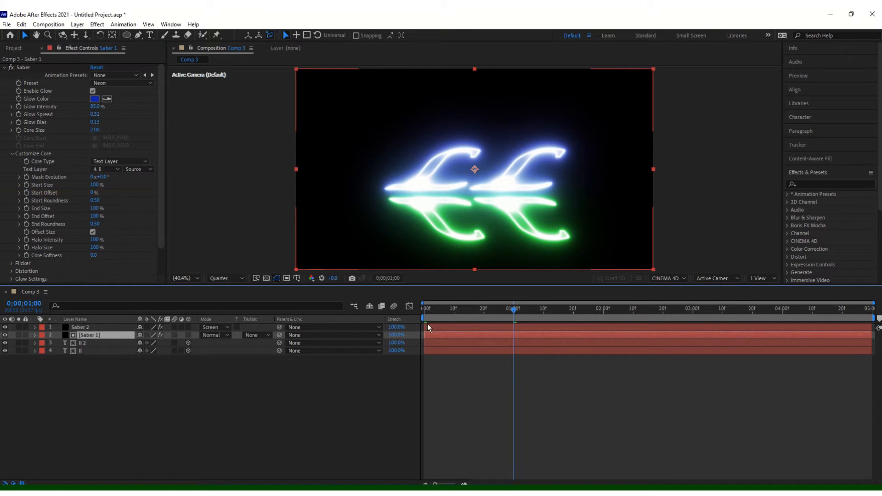
pyautogui.moveTo(467, 313); pyautogui.dragTo(404, 318)
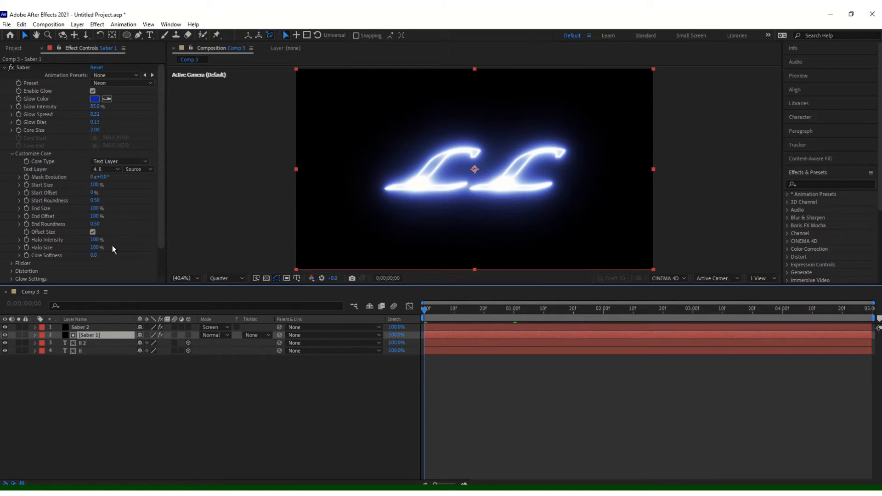
pyautogui.click(26, 193)
pyautogui.moveTo(94, 193); pyautogui.dragTo(168, 198)
pyautogui.click(80, 351)
pyautogui.click(666, 309)
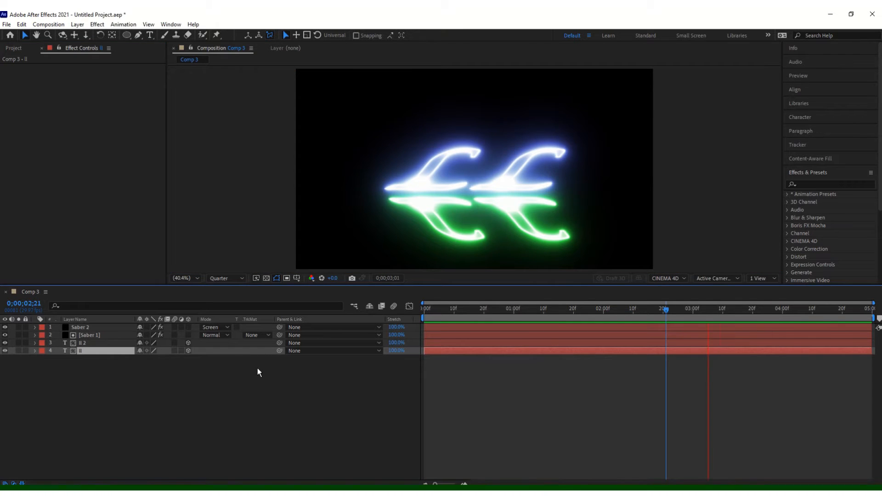
# - Create a black 1920 x 1080 px solid named river floor
pyautogui.rightClick(249, 401)
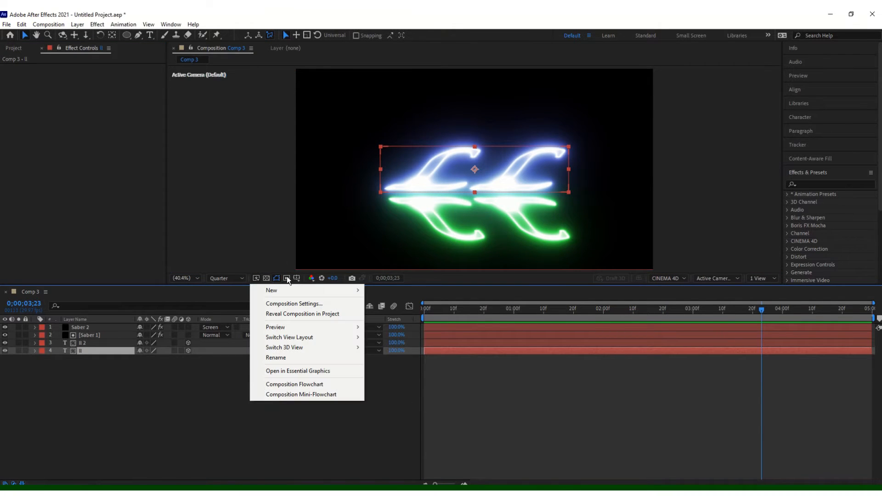
pyautogui.moveTo(299, 291)
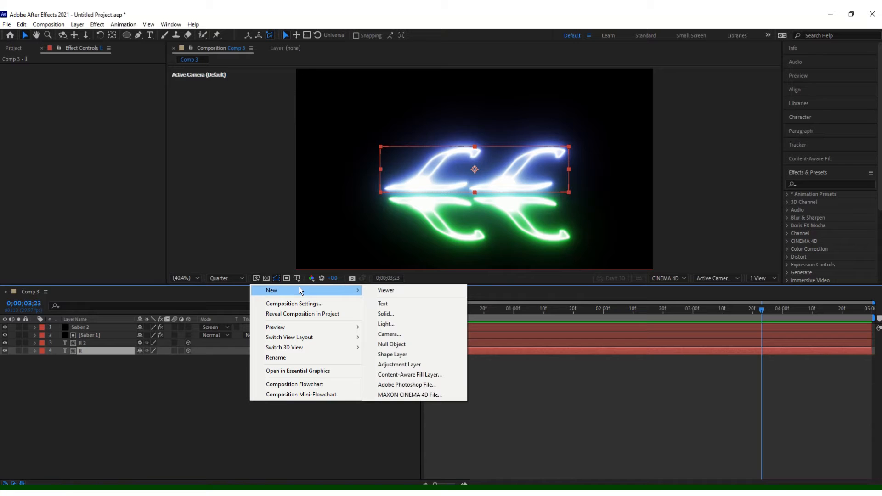
pyautogui.click(409, 318)
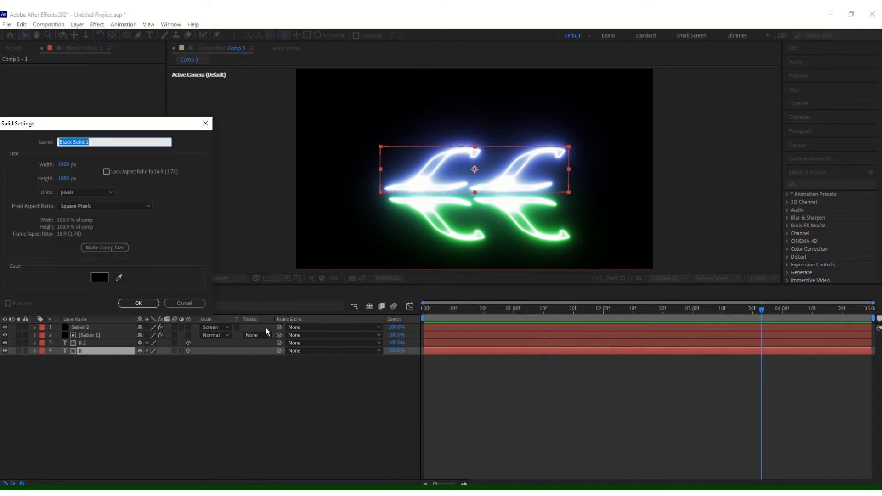
pyautogui.press('BackSpace')
pyautogui.press('Return')
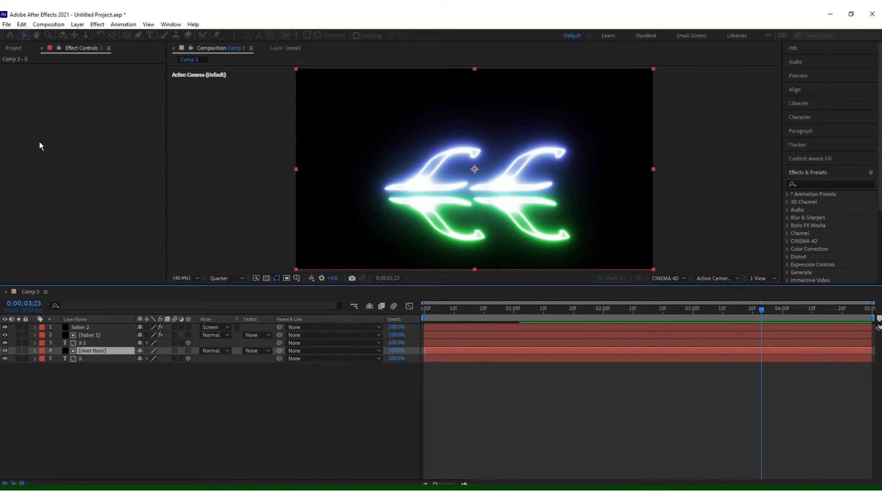
# - Place the river floor layer between the Saber and text layers, and set Saber 1's blending mode to Screen
pyautogui.moveTo(104, 348); pyautogui.dragTo(104, 370)
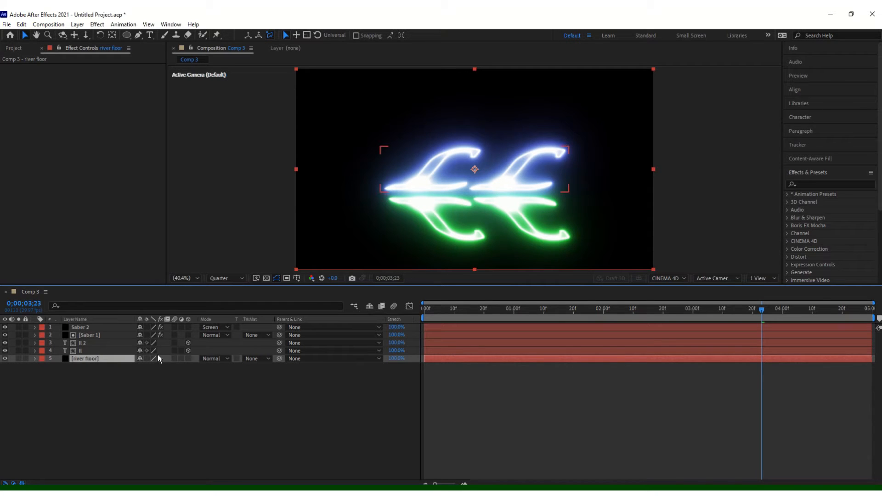
pyautogui.moveTo(95, 343); pyautogui.dragTo(93, 371)
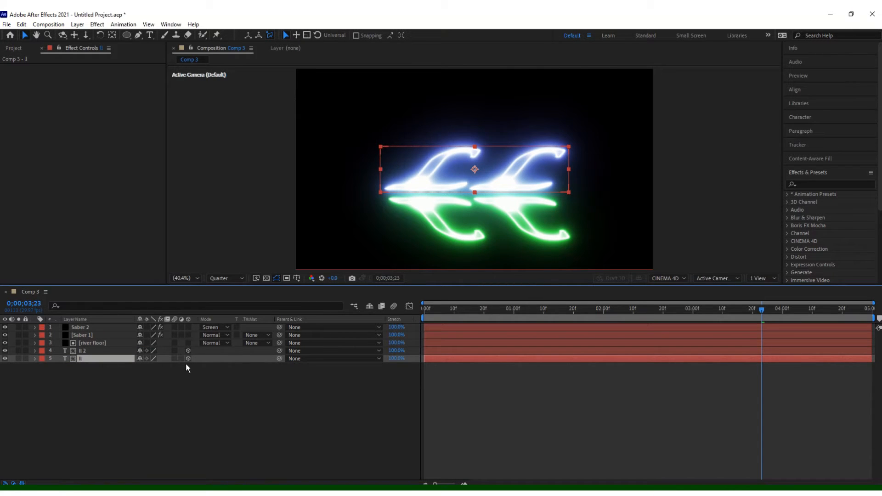
pyautogui.click(216, 335)
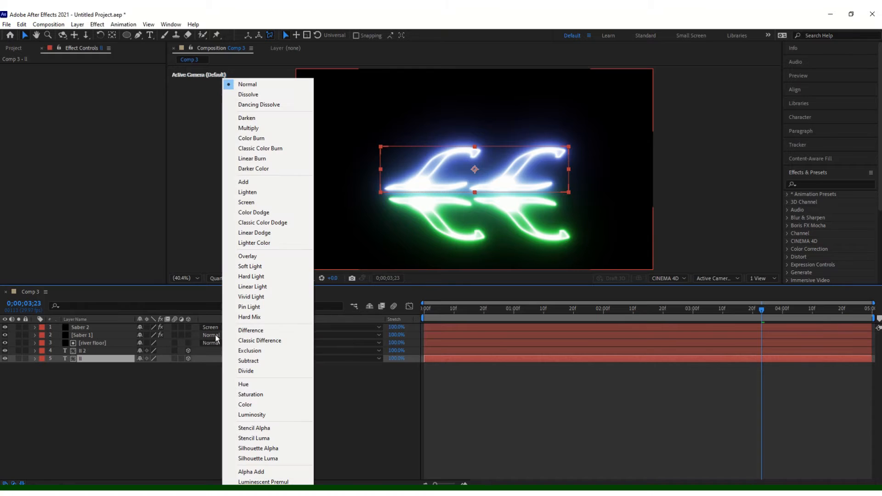
pyautogui.click(247, 202)
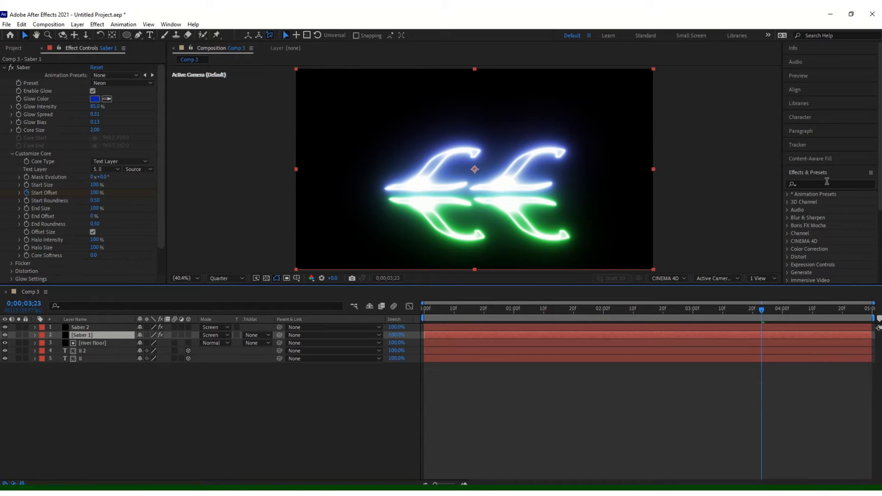
# - Apply the River preset from the Backgrounds animation presets to the river floor layer
pyautogui.click(788, 194)
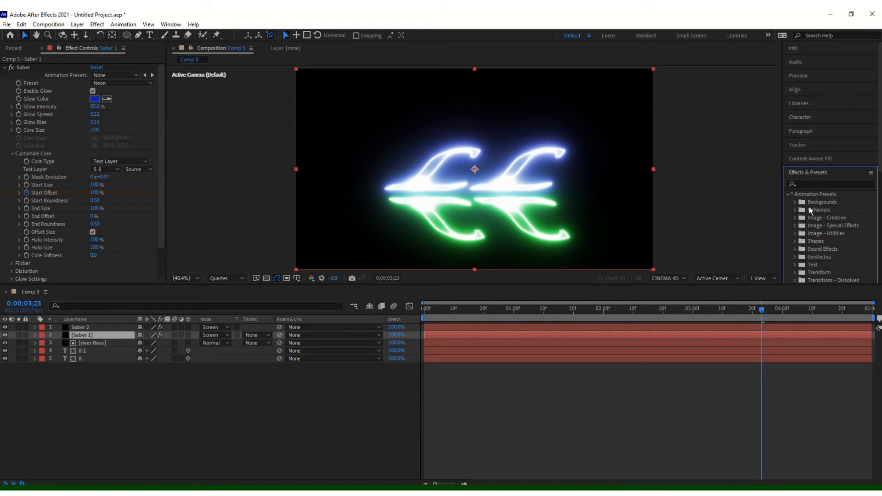
pyautogui.scroll(-3, 811, 207)
pyautogui.click(794, 154)
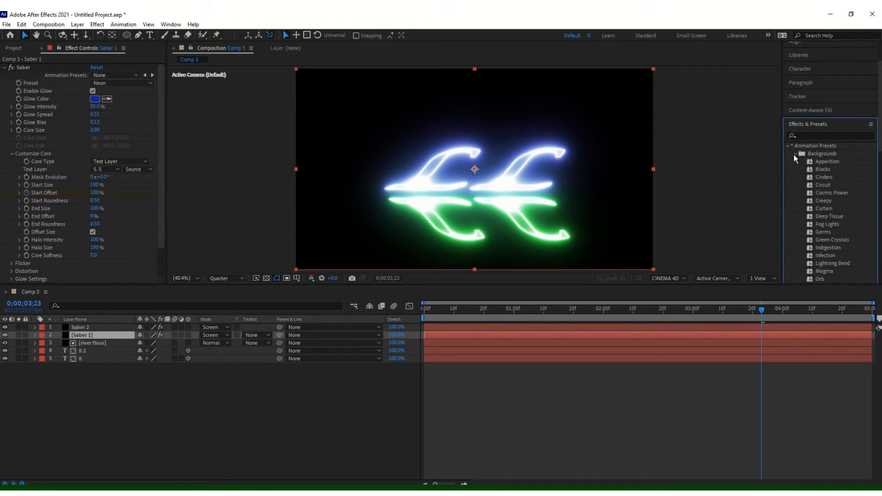
pyautogui.scroll(-6, 821, 207)
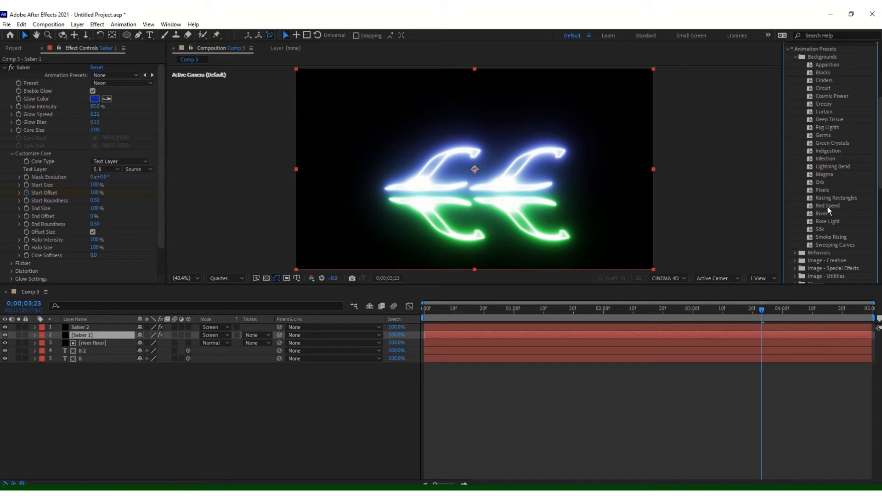
pyautogui.click(820, 213)
pyautogui.moveTo(820, 213); pyautogui.dragTo(100, 344)
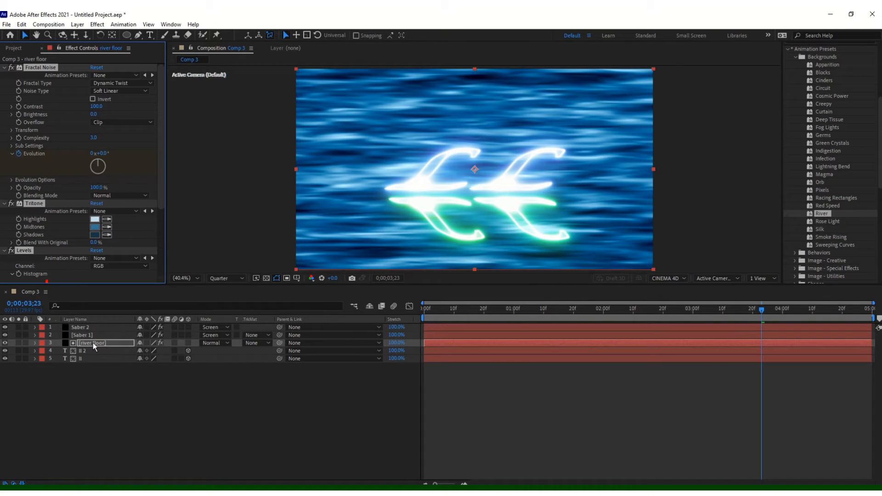
# - Make the river floor a 3D layer and tilt it to an X Rotation of -77°
pyautogui.click(188, 343)
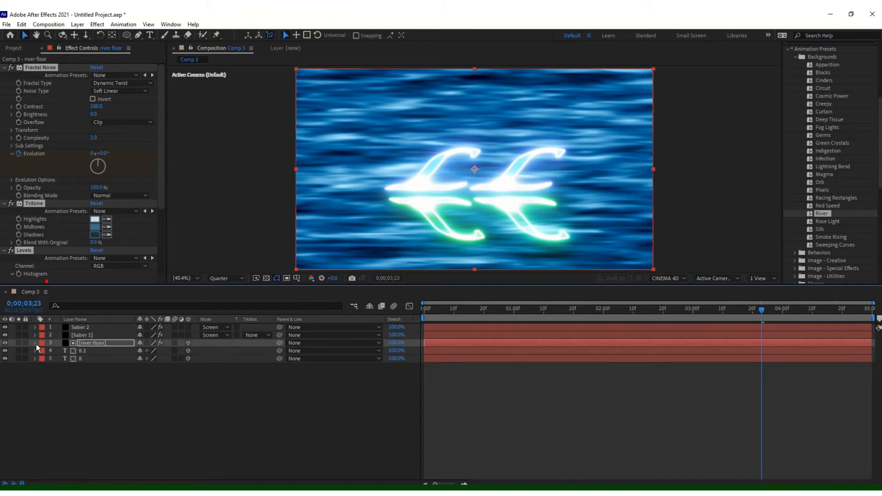
pyautogui.press('r')
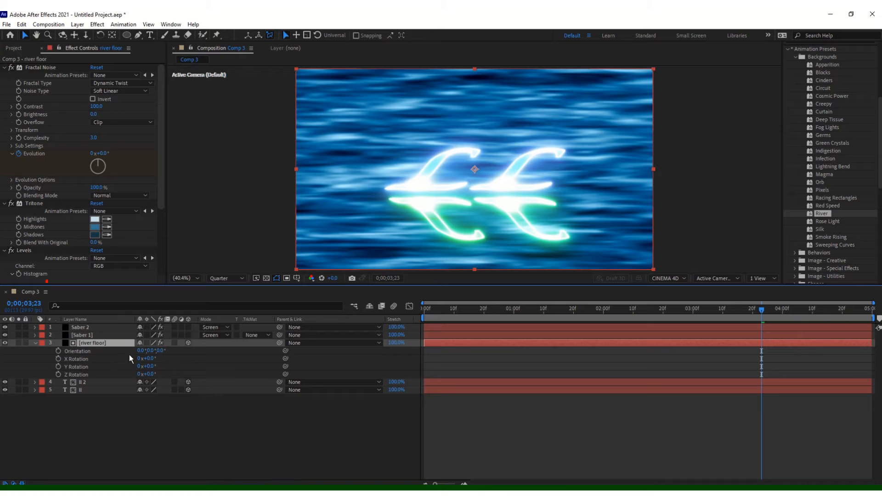
pyautogui.moveTo(149, 360); pyautogui.dragTo(76, 317)
pyautogui.moveTo(69, 312); pyautogui.dragTo(68, 309)
pyautogui.moveTo(147, 358); pyautogui.dragTo(144, 358)
# - Move the river floor down to a Y position of 821 and scale it to 146% wide and 134% high
pyautogui.click(104, 342)
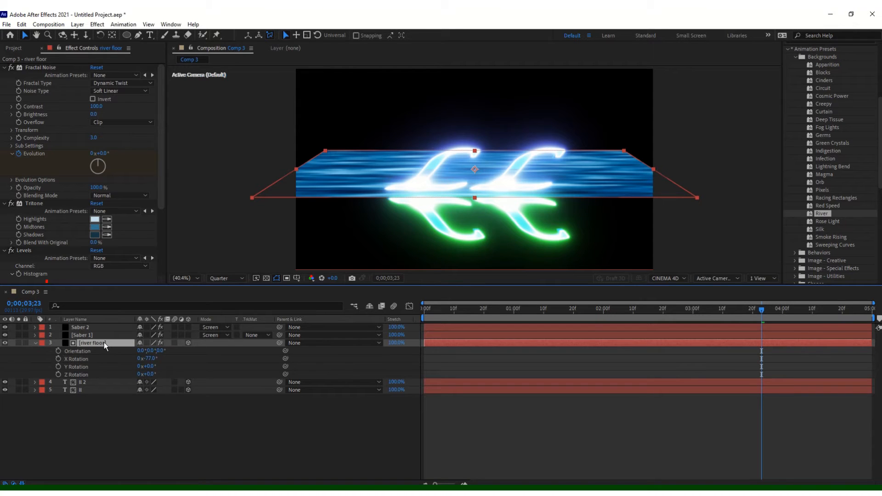
pyautogui.press('p')
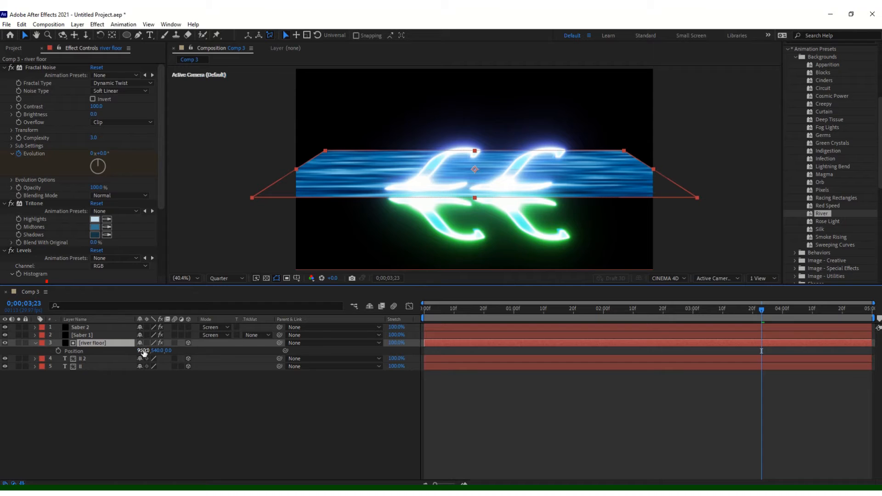
pyautogui.moveTo(143, 352); pyautogui.dragTo(282, 358)
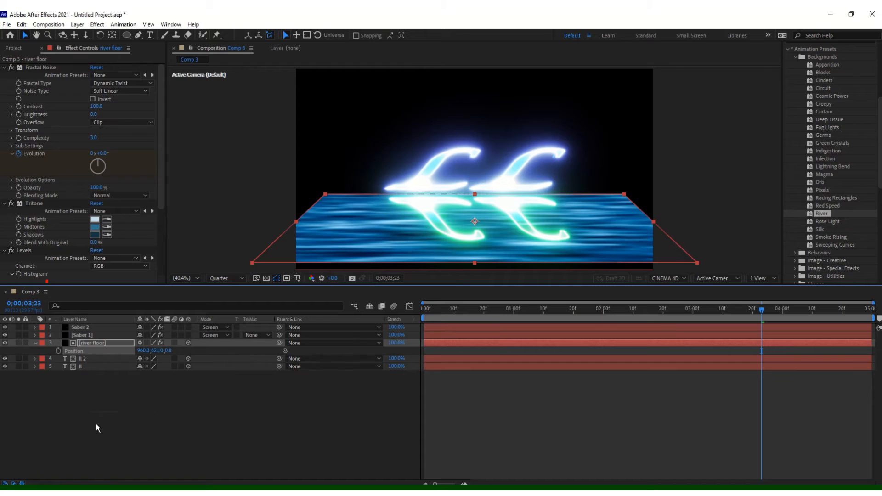
pyautogui.press('s')
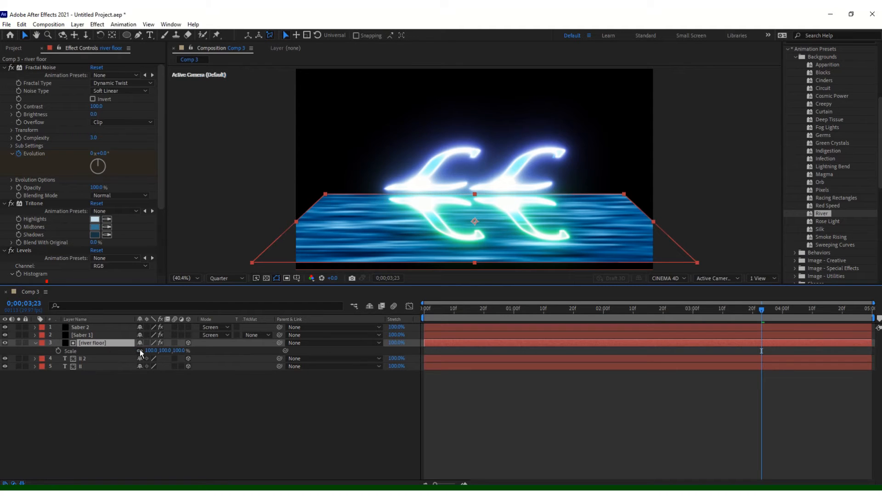
pyautogui.moveTo(151, 352); pyautogui.dragTo(179, 350)
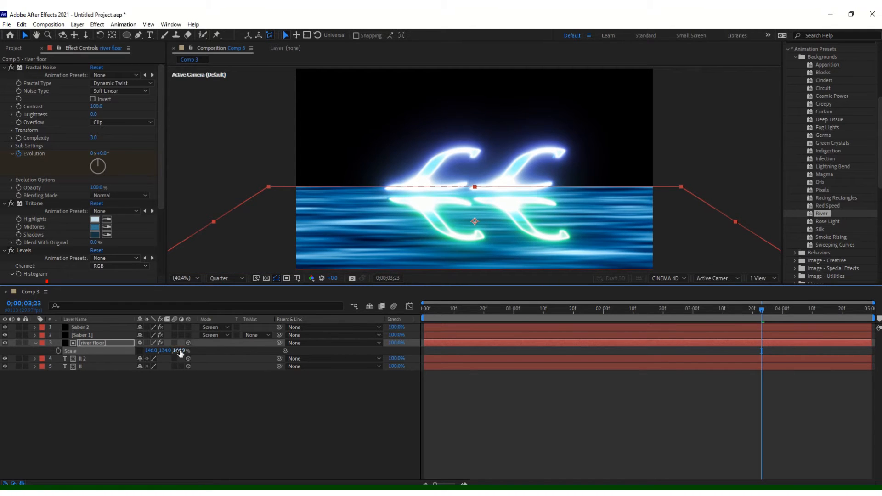
# - Keyframe the river floor's Opacity at 0% on the first frame and 15% at 0;00;01;00
pyautogui.click(92, 343)
pyautogui.press('t')
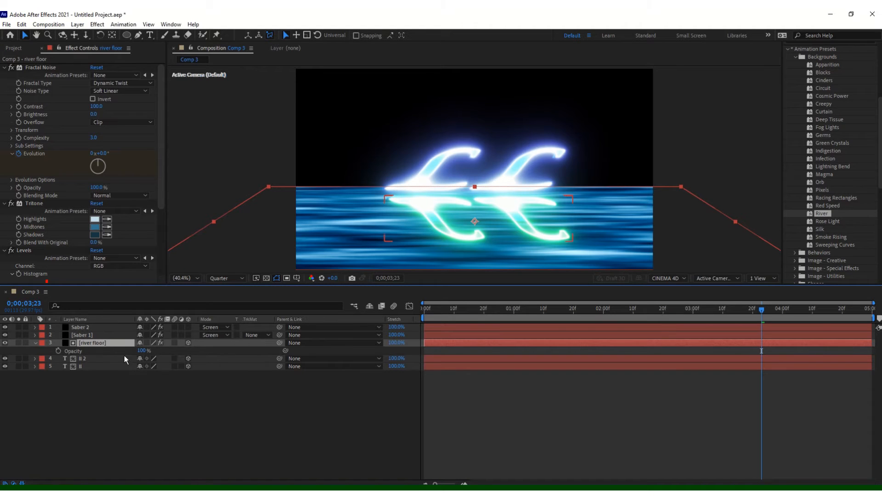
pyautogui.moveTo(761, 312); pyautogui.dragTo(424, 315)
pyautogui.click(58, 350)
pyautogui.moveTo(142, 350); pyautogui.dragTo(91, 353)
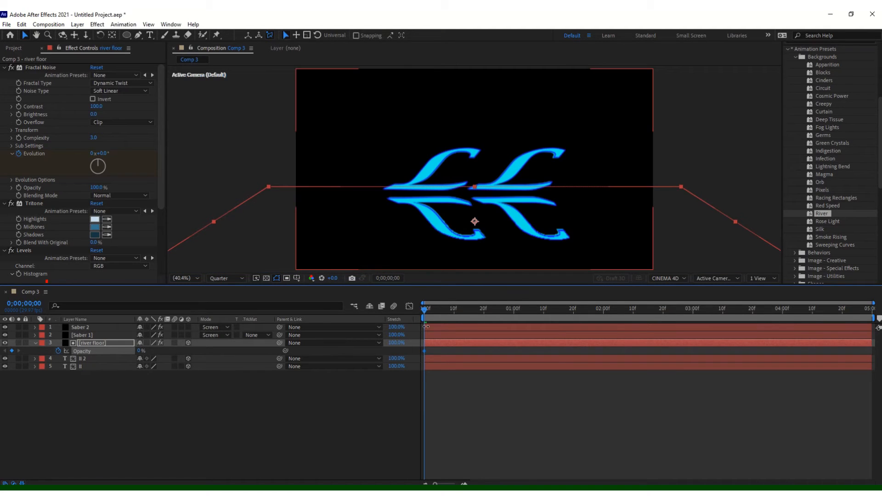
pyautogui.moveTo(424, 308); pyautogui.dragTo(513, 319)
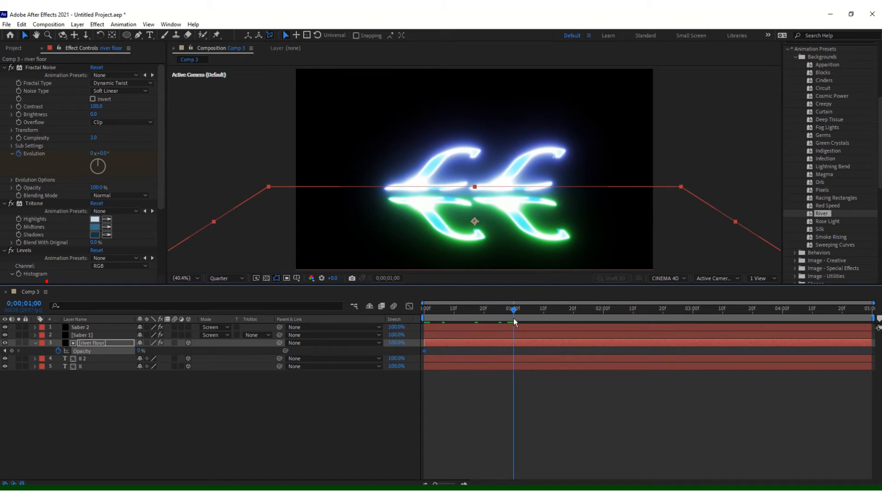
pyautogui.click(140, 351)
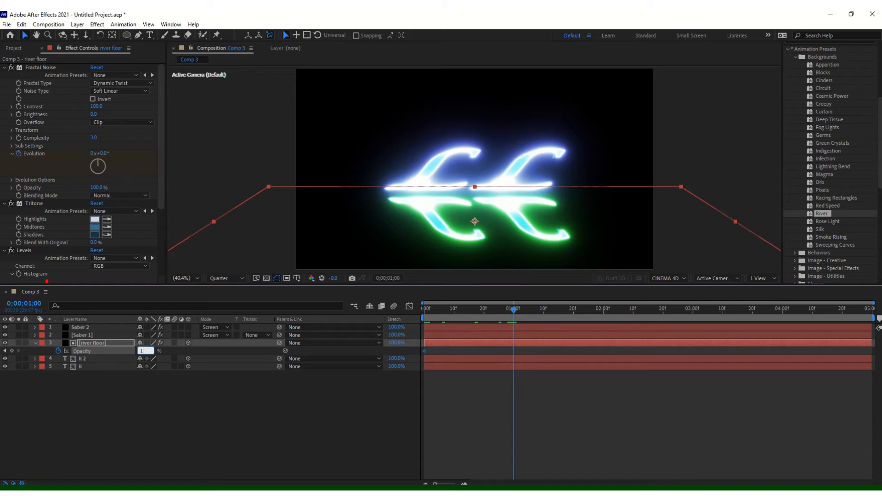
pyautogui.write('15')
pyautogui.press('Return')
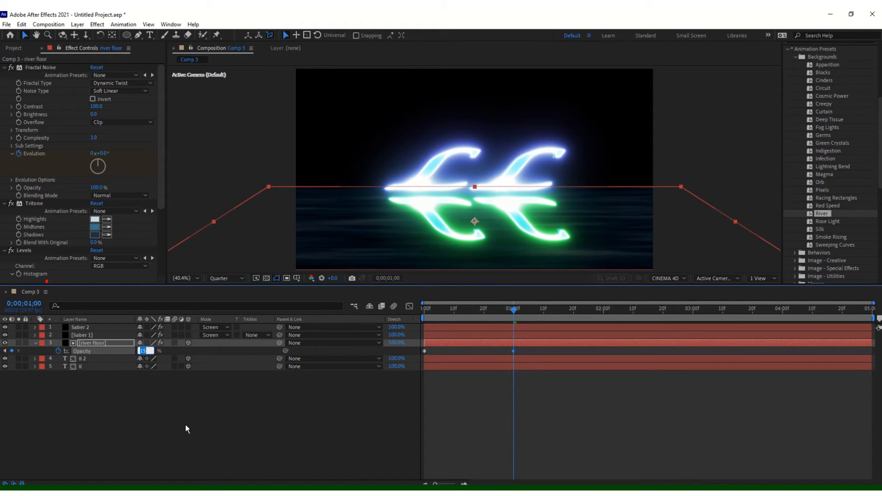
# - Preview the river floor's fade-in from the first frame
pyautogui.moveTo(525, 314); pyautogui.dragTo(360, 343)
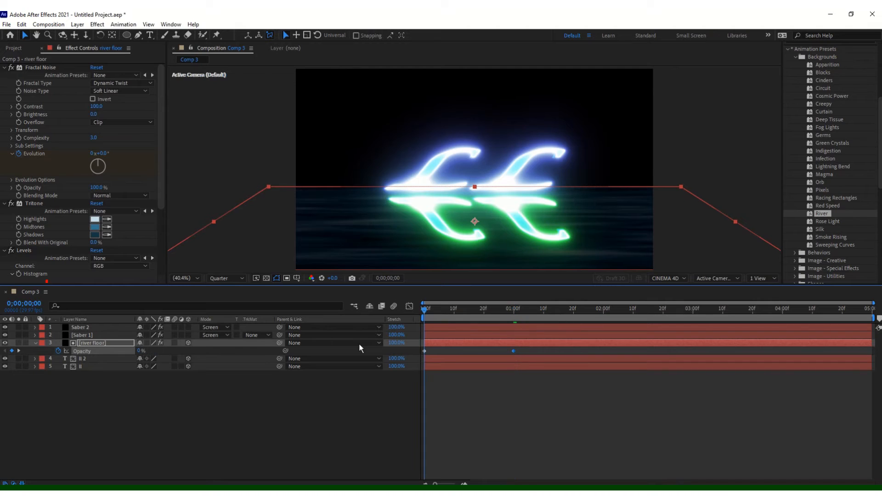
pyautogui.press('space')
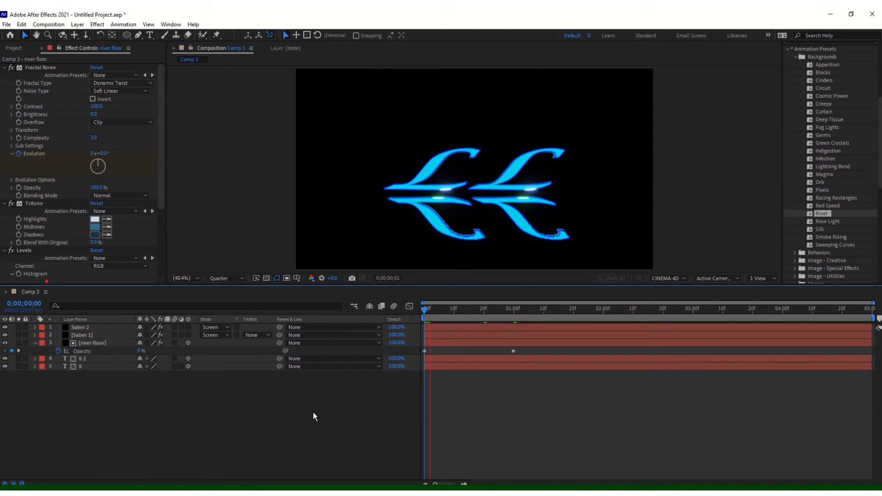
pyautogui.press('space')
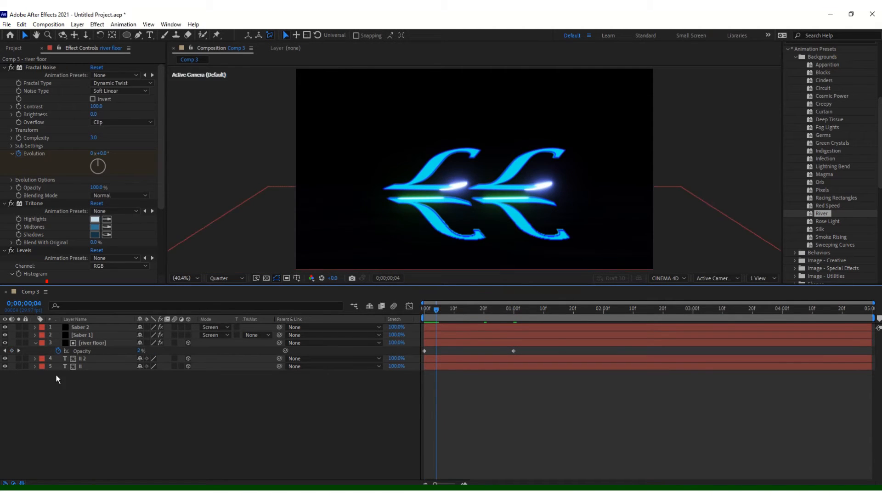
# - Hide both LL text layers, play the animation back from the start, and return to the first frame
pyautogui.click(4, 358)
pyautogui.click(5, 366)
pyautogui.press('Home')
pyautogui.press('space')
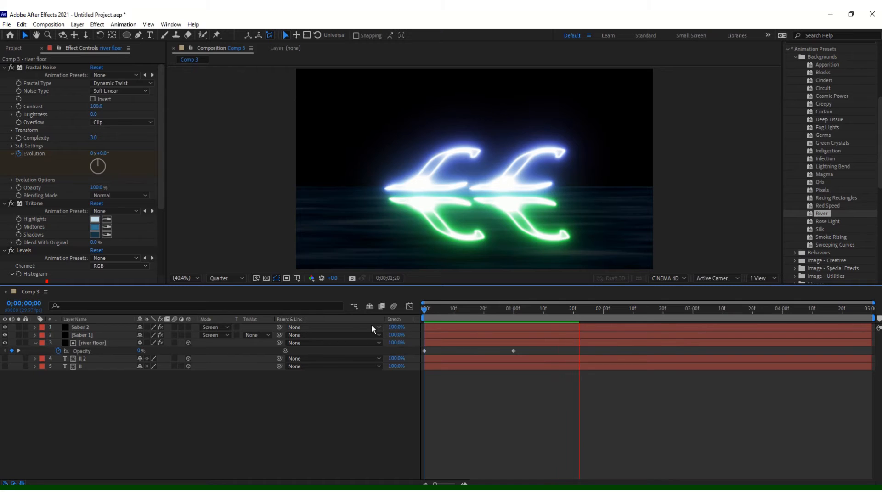
pyautogui.press('space')
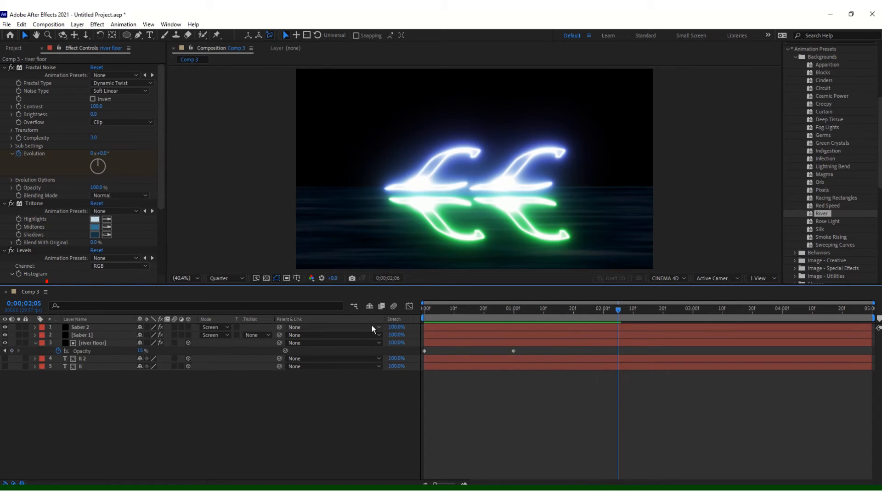
pyautogui.moveTo(647, 312); pyautogui.dragTo(603, 343)
pyautogui.press('Home')
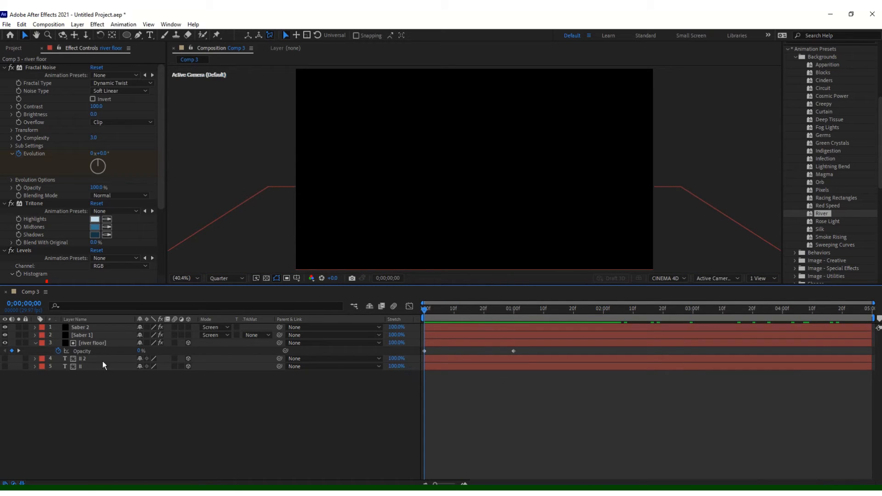
# - Move the river floor's Fractal Noise keyframes for Rotation, Scale Width, Sub Rotation and Evolution to the first frame
pyautogui.click(35, 343)
pyautogui.click(84, 342)
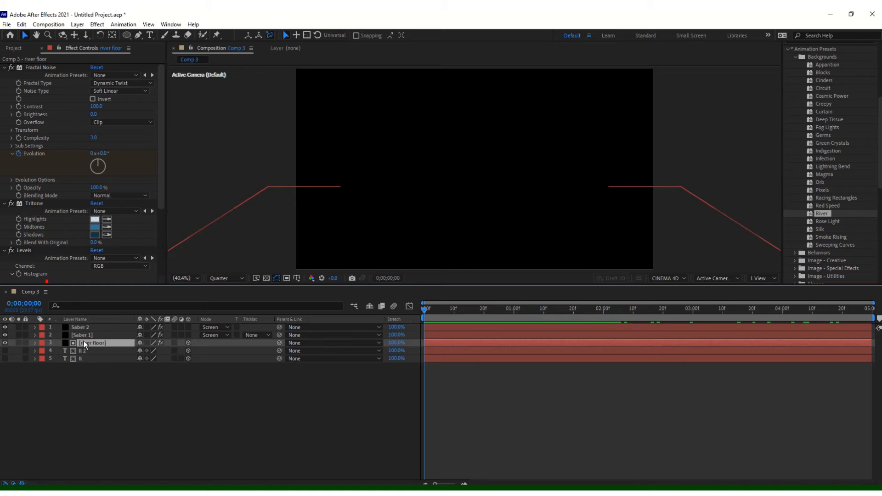
pyautogui.press('u')
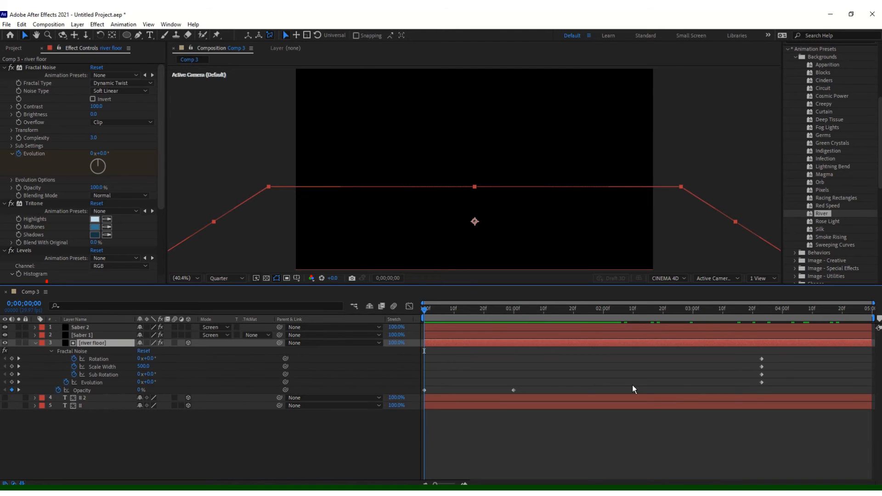
pyautogui.moveTo(773, 394); pyautogui.dragTo(531, 369)
pyautogui.moveTo(425, 372); pyautogui.dragTo(425, 374)
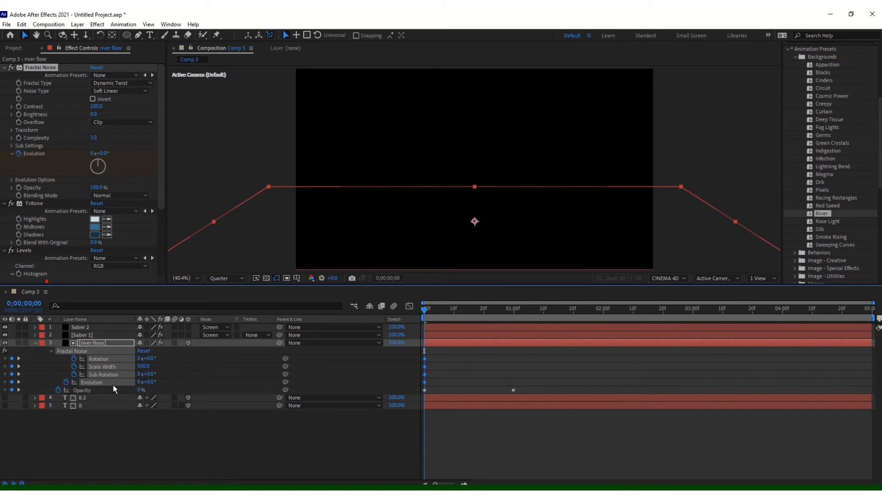
pyautogui.click(36, 343)
# - Play back the animation to check the river floor's motion and return to the first frame
pyautogui.press('space')
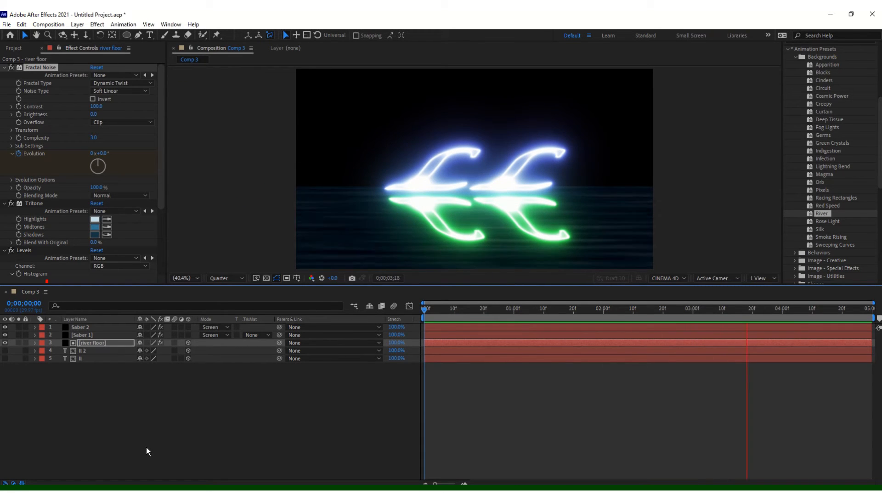
pyautogui.press('space')
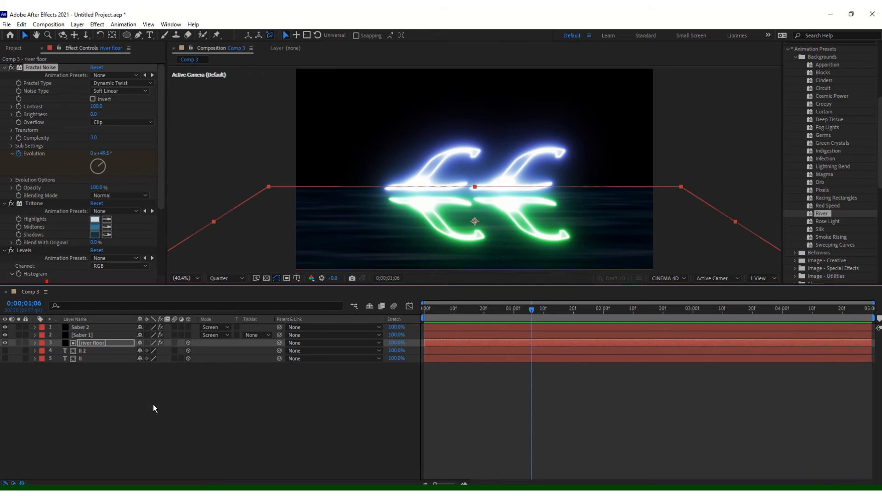
pyautogui.click(218, 405)
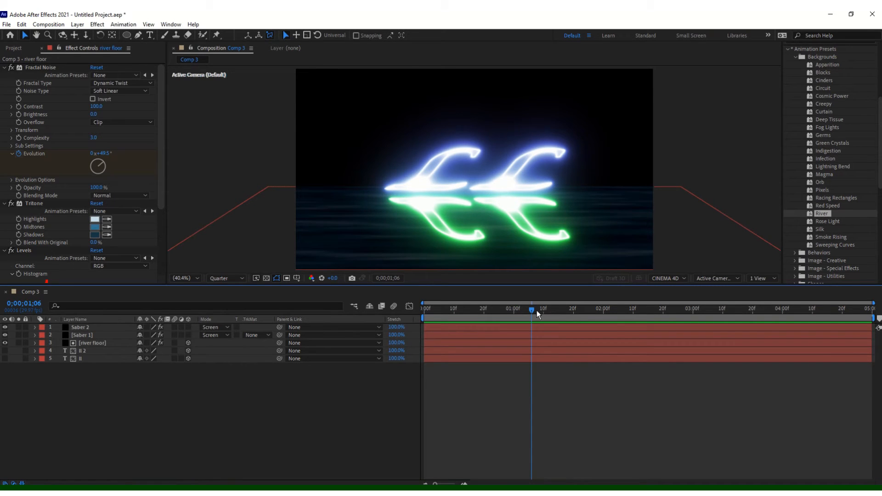
pyautogui.moveTo(532, 308); pyautogui.dragTo(416, 324)
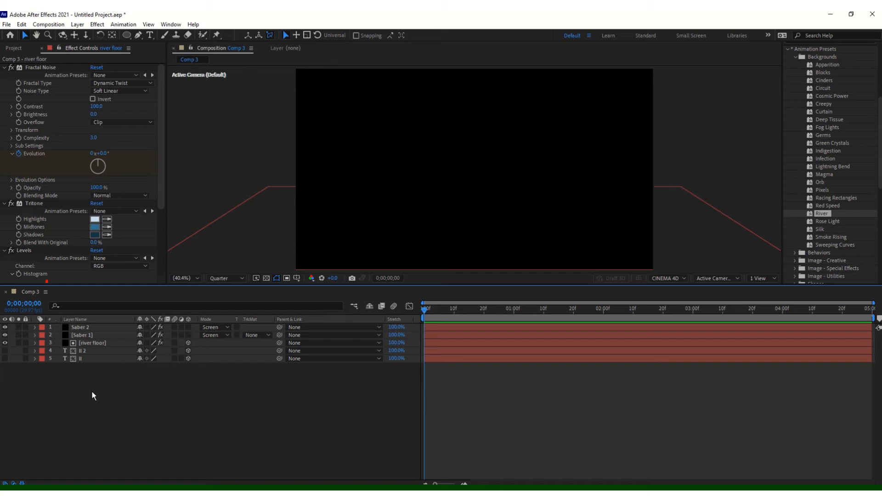
# - Add a new shape layer above the Saber layers and set its blending mode to Screen
pyautogui.rightClick(155, 383)
pyautogui.moveTo(220, 273)
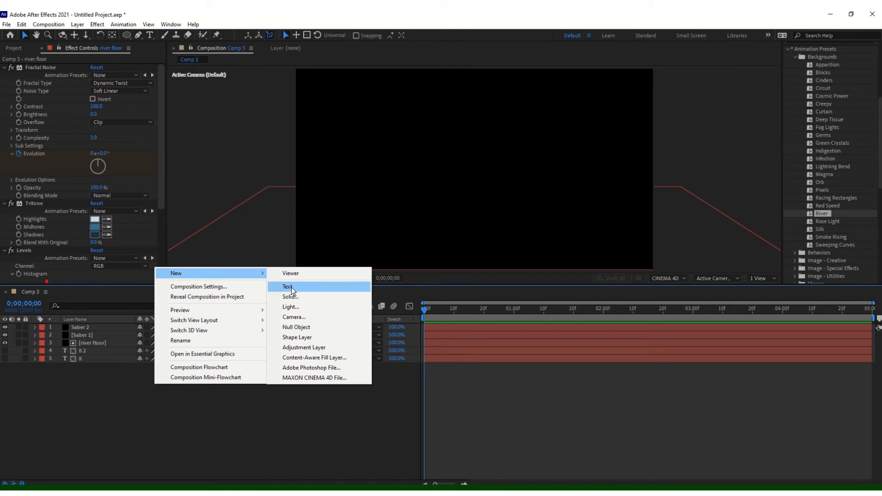
pyautogui.click(297, 340)
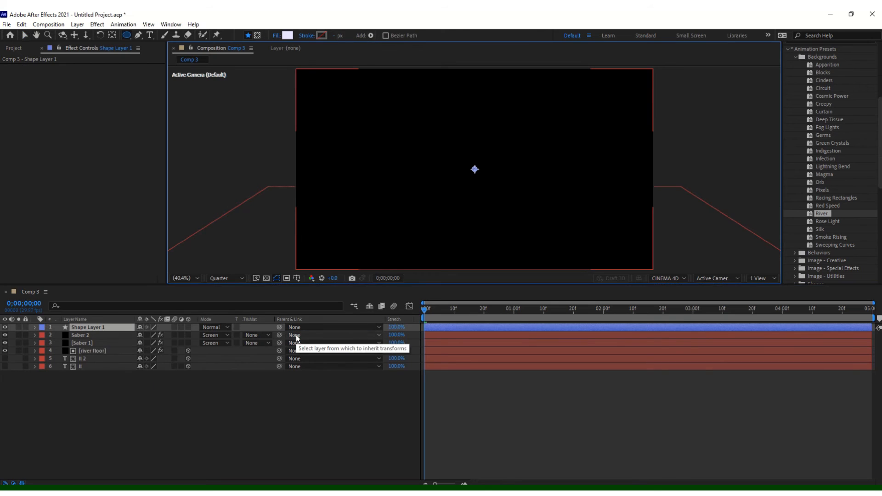
pyautogui.click(214, 327)
pyautogui.click(237, 202)
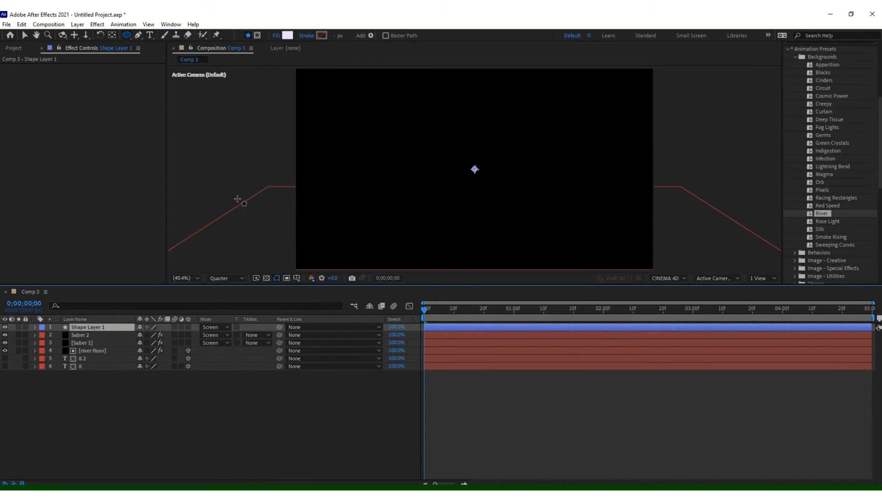
# - At 0;00;01;16, draw a small horizontal ellipse on the shape layer in the upper-left corner of the frame
pyautogui.click(433, 308)
pyautogui.moveTo(446, 312); pyautogui.dragTo(561, 337)
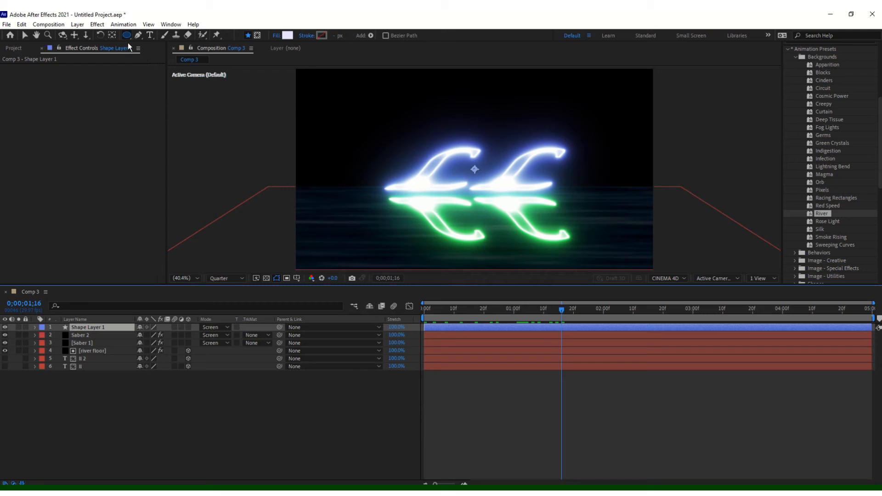
pyautogui.moveTo(127, 40); pyautogui.dragTo(147, 60)
pyautogui.moveTo(309, 77); pyautogui.dragTo(331, 89)
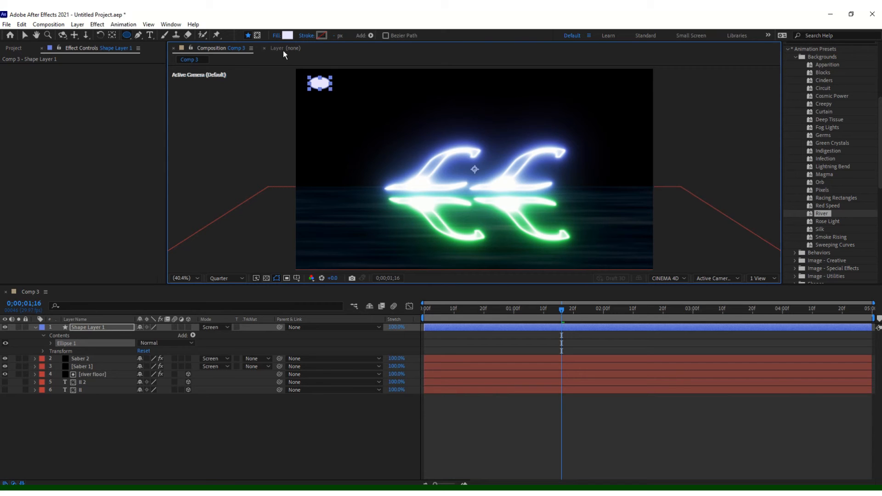
# - Keep the ellipse's solid fill without a stroke and change its fill color to light blue C6D0FF
pyautogui.click(277, 36)
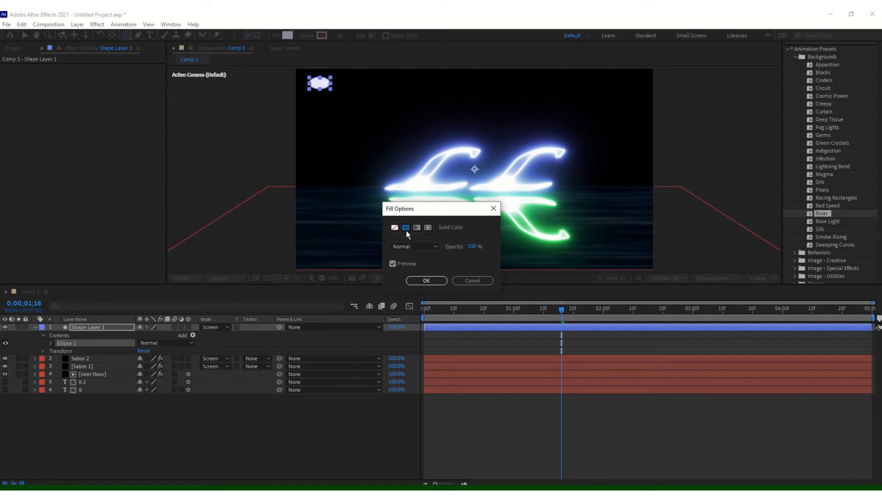
pyautogui.click(425, 281)
pyautogui.click(306, 36)
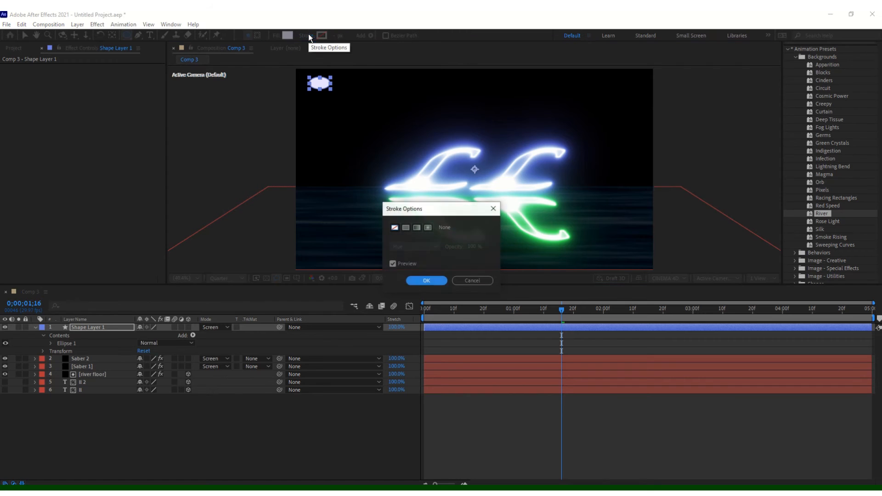
pyautogui.click(426, 281)
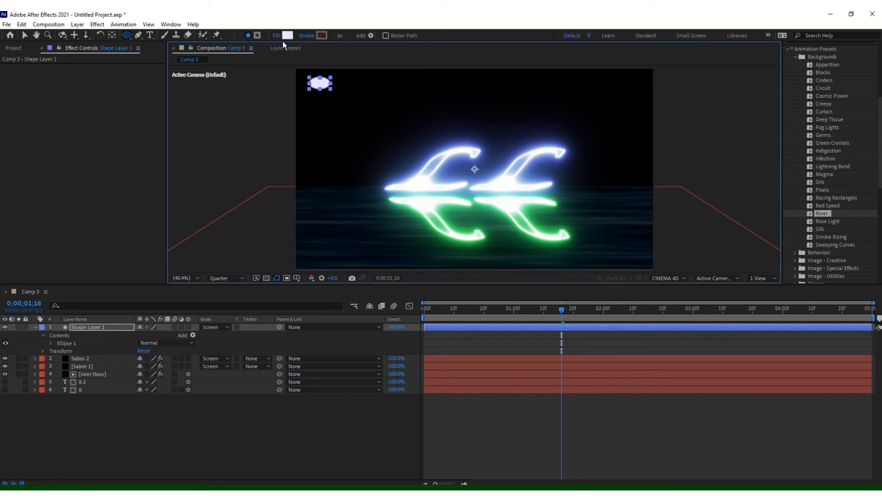
pyautogui.click(287, 35)
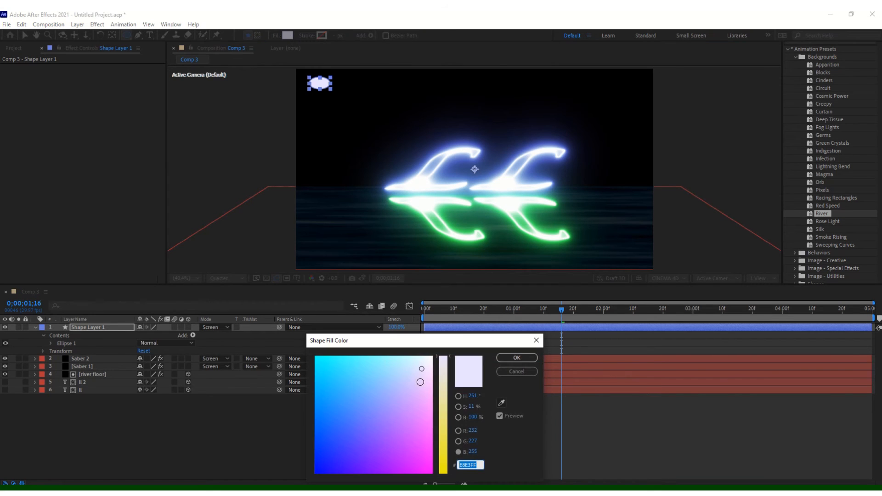
pyautogui.click(405, 377)
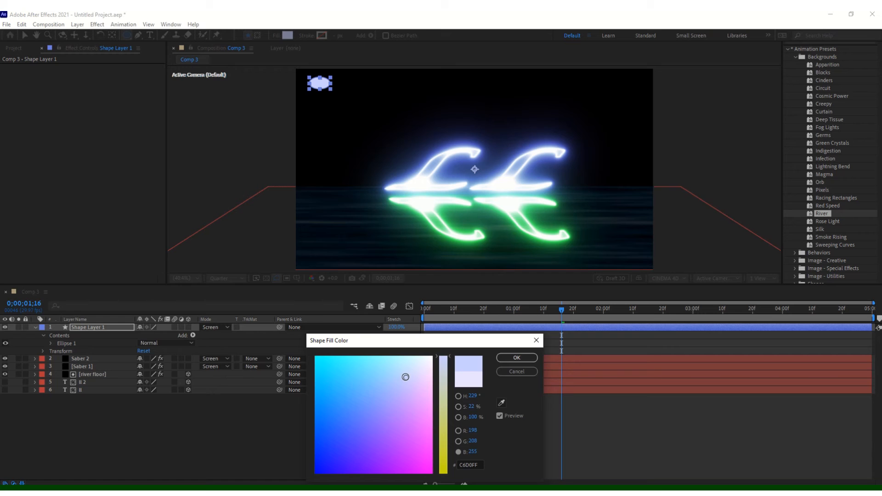
pyautogui.click(518, 358)
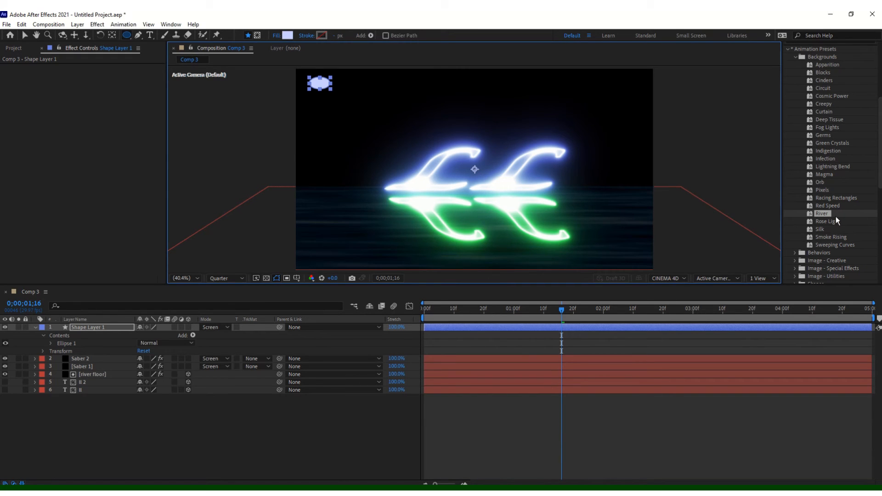
# - Find the CC Radial Fast Blur effect and apply it to the shape layer
pyautogui.scroll(3, 836, 220)
pyautogui.click(813, 136)
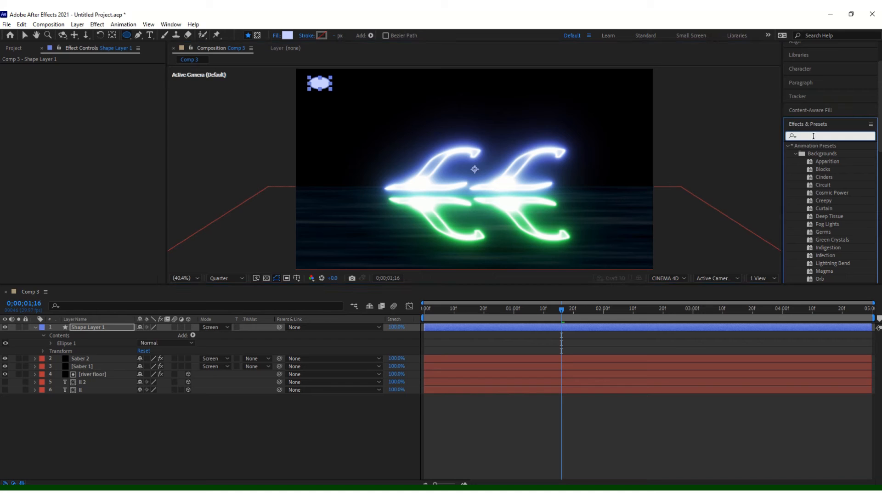
pyautogui.write('fast ')
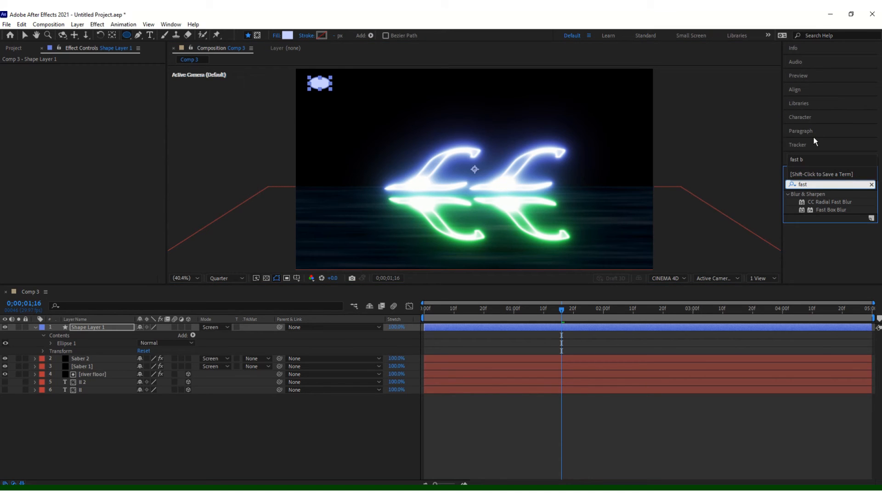
pyautogui.write('b')
pyautogui.click(827, 202)
pyautogui.moveTo(826, 203); pyautogui.dragTo(97, 327)
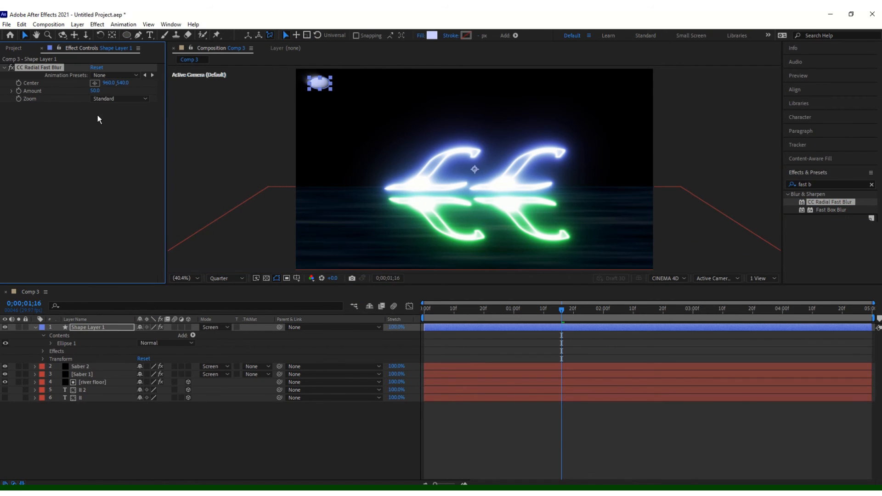
# - Set the radial blur's Center to 31, 31, its Amount to 100 and its Zoom to Brightest
pyautogui.click(107, 83)
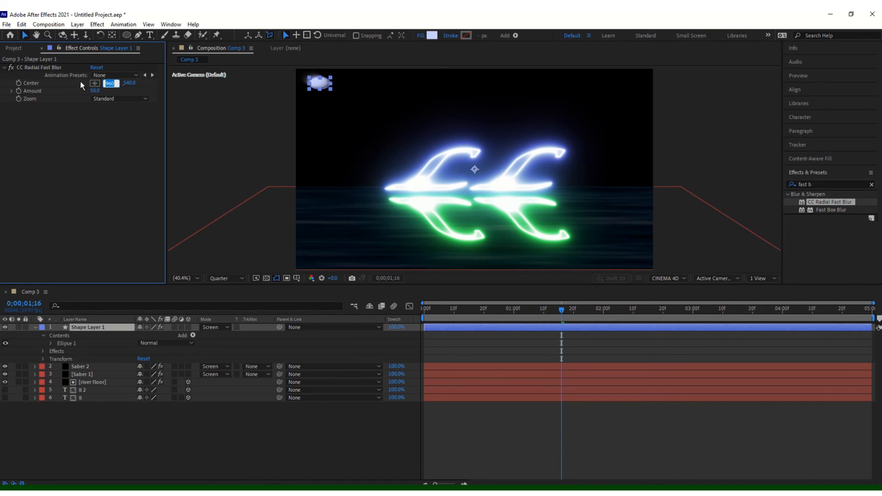
pyautogui.write('31')
pyautogui.press('Tab')
pyautogui.write('31')
pyautogui.press('Tab')
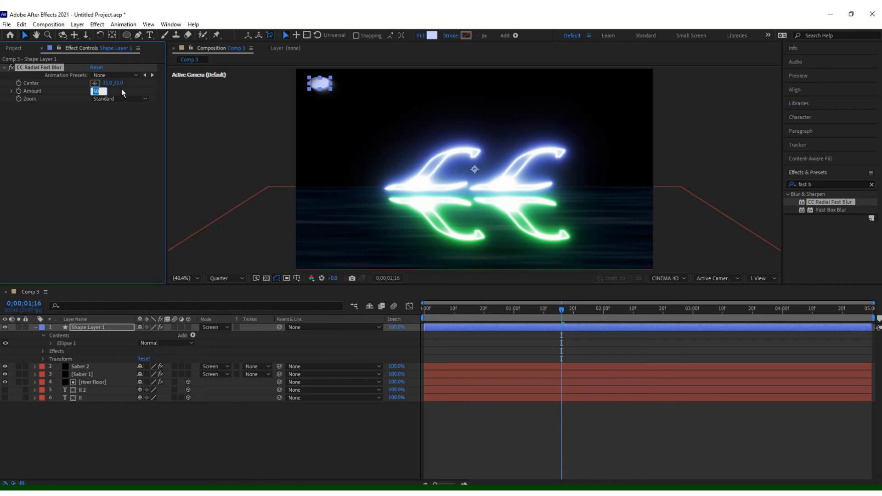
pyautogui.write('100')
pyautogui.press('Return')
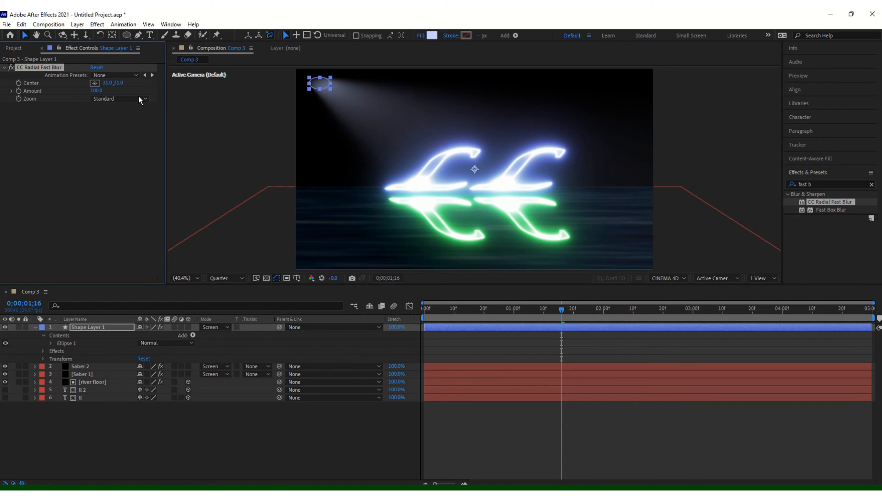
pyautogui.click(139, 98)
pyautogui.click(131, 117)
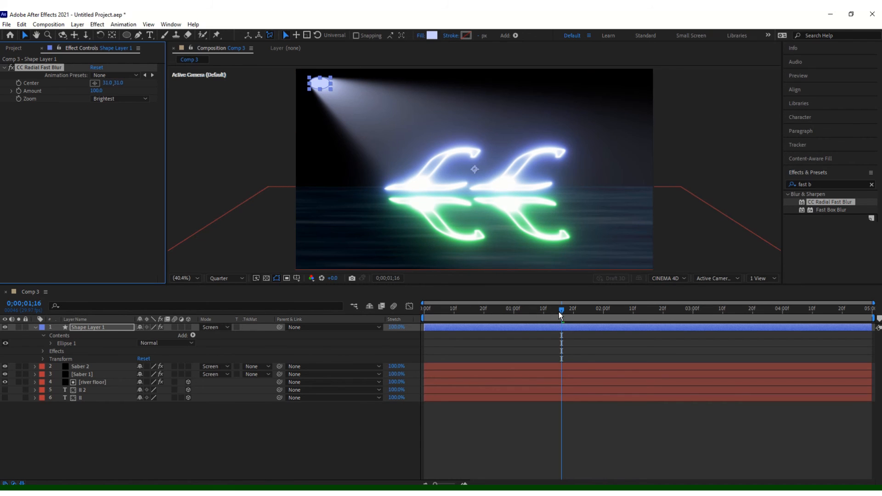
# - Keyframe the radial blur's Amount at 0 on the first frame and 100 at 0;00;01;00
pyautogui.moveTo(562, 310); pyautogui.dragTo(481, 309)
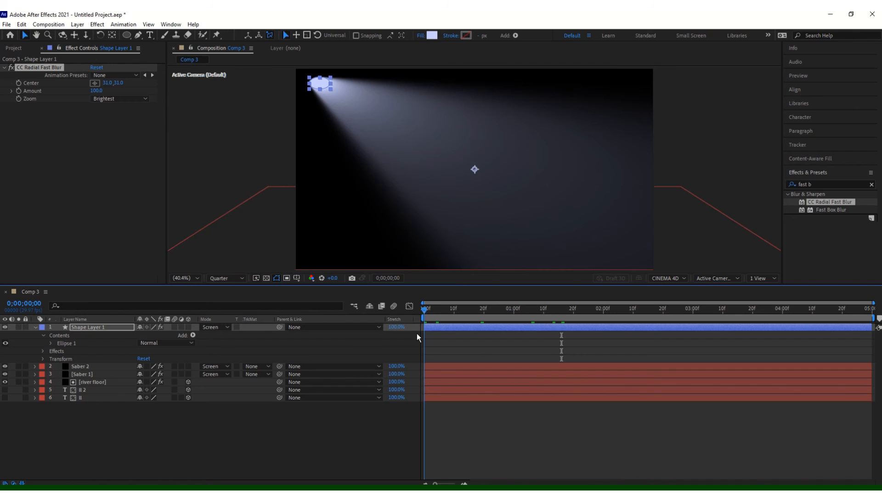
pyautogui.click(19, 94)
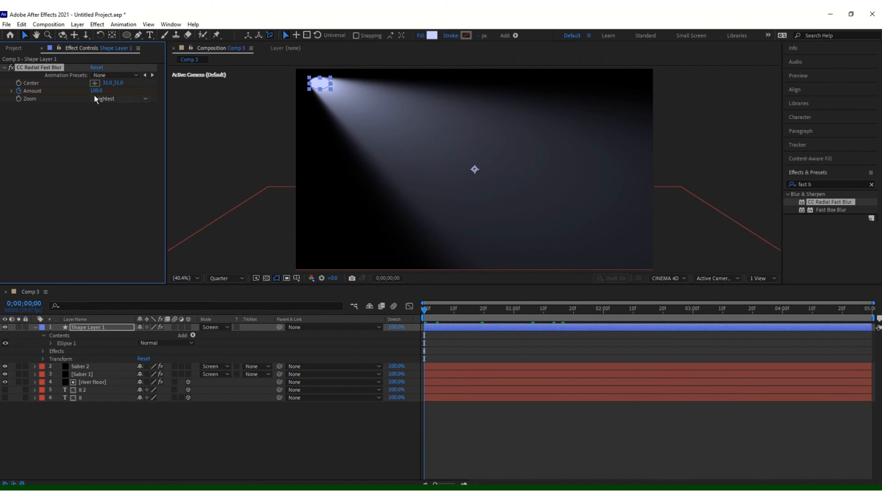
pyautogui.moveTo(95, 91); pyautogui.dragTo(43, 103)
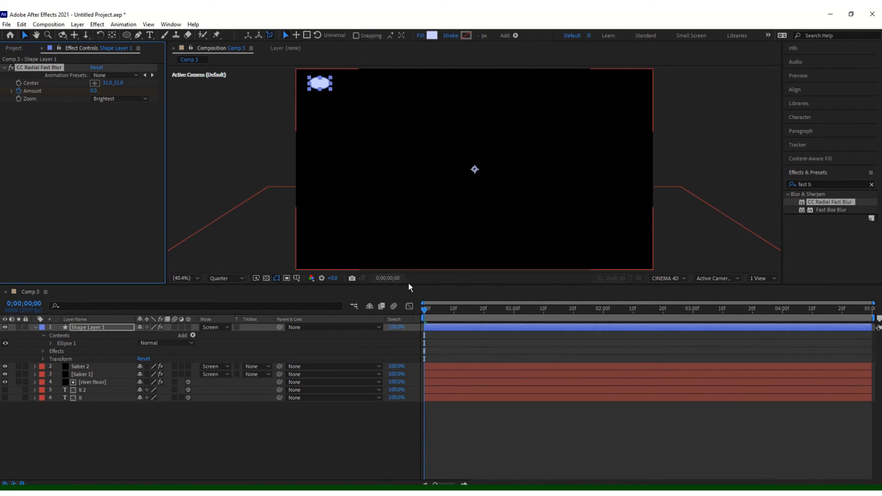
pyautogui.moveTo(426, 309); pyautogui.dragTo(513, 331)
pyautogui.moveTo(93, 92); pyautogui.dragTo(244, 98)
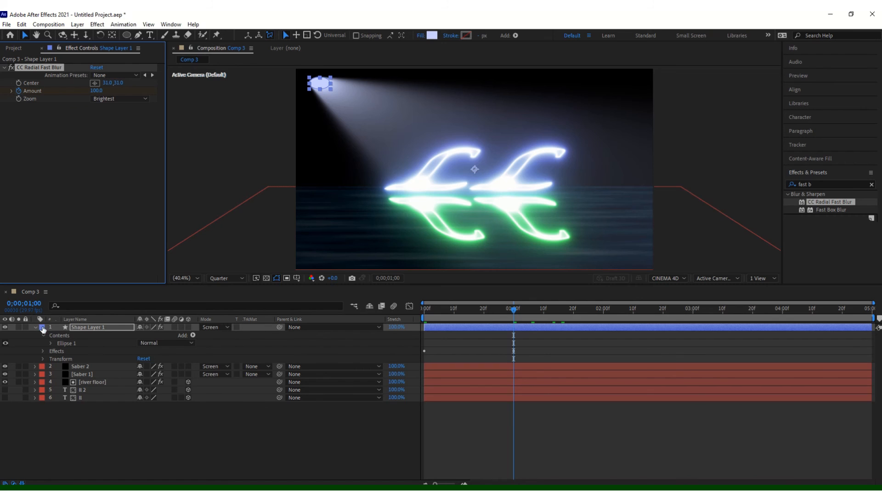
# - Keyframe the shape layer's Opacity at 0% on the first frame, raise it at 0;00;01;00 and preview the light's fade-in
pyautogui.click(82, 327)
pyautogui.press('t')
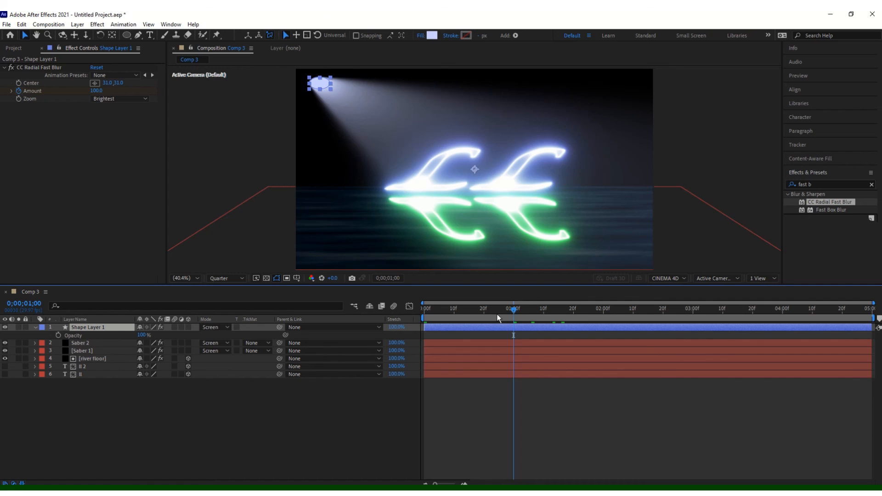
pyautogui.press('Home')
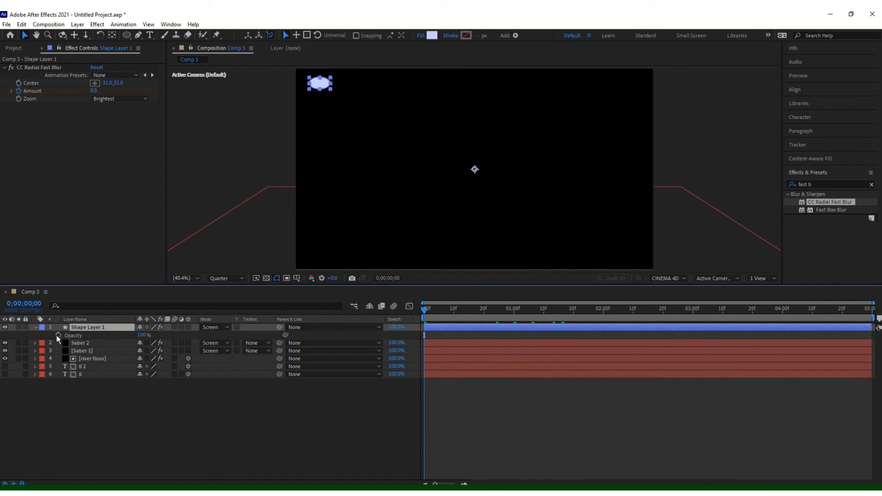
pyautogui.click(57, 336)
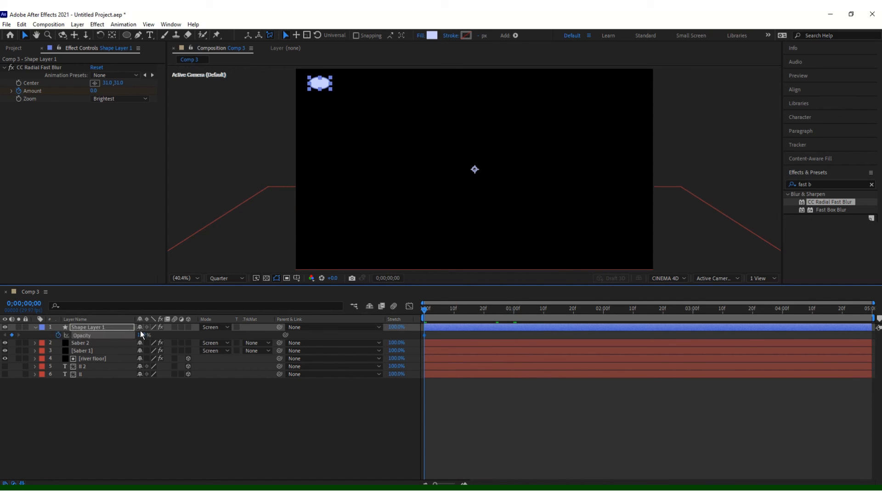
pyautogui.moveTo(143, 336); pyautogui.dragTo(121, 337)
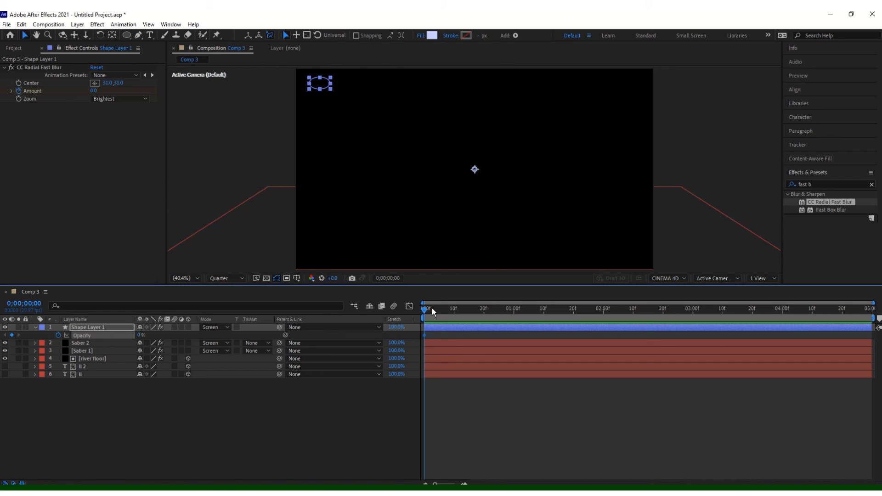
pyautogui.moveTo(430, 310); pyautogui.dragTo(514, 332)
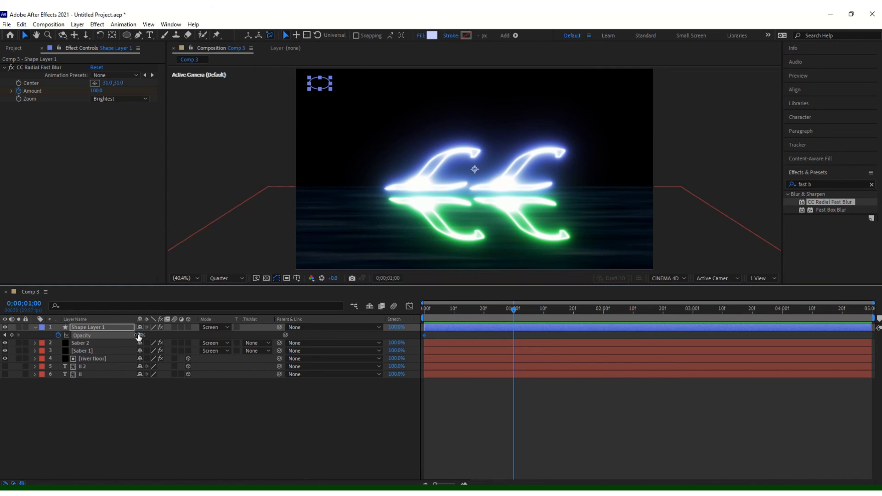
pyautogui.moveTo(146, 334); pyautogui.dragTo(195, 345)
pyautogui.press('space')
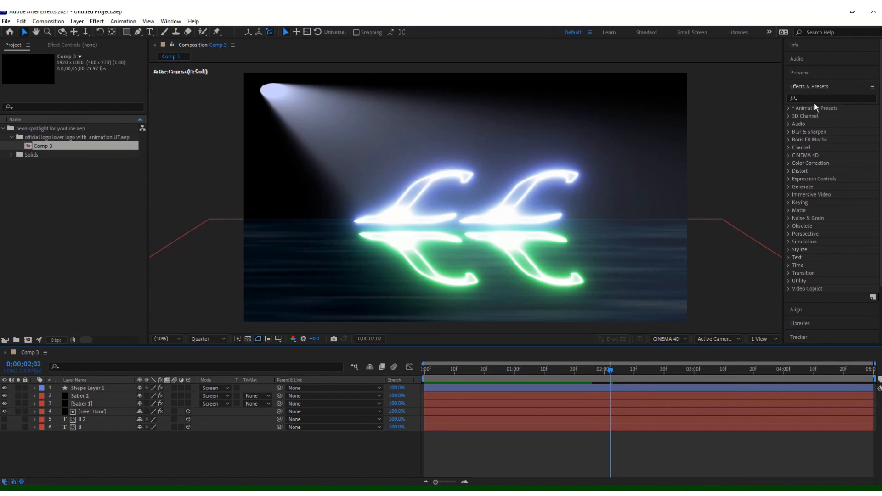
# - Find the CC Rainfall effect, apply it to the Saber 2 layer and preview the rain
pyautogui.click(816, 99)
pyautogui.write('rainfall')
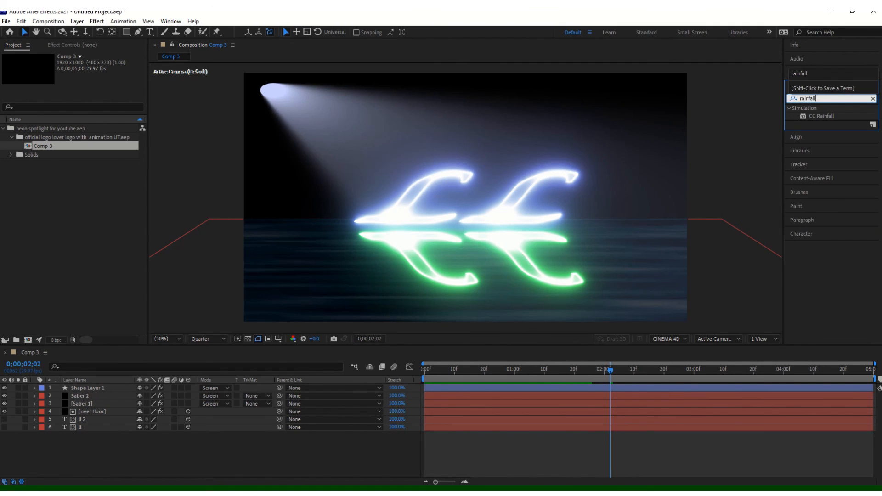
pyautogui.moveTo(827, 117); pyautogui.dragTo(466, 252)
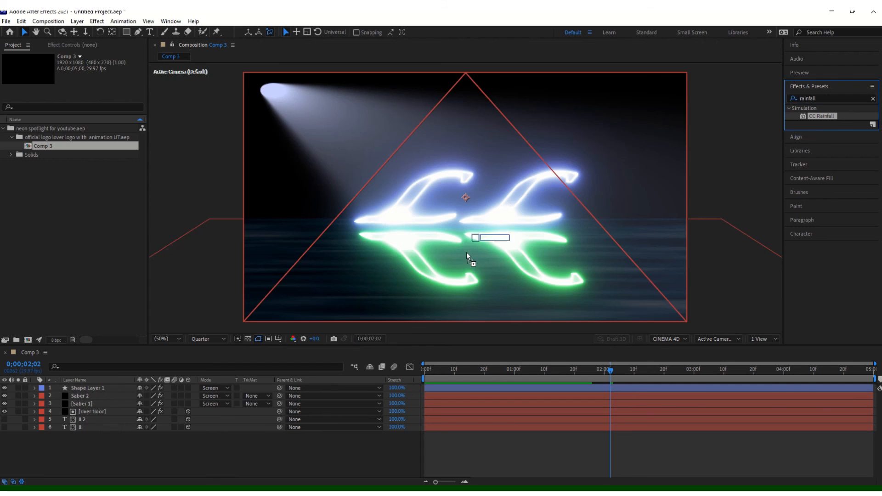
pyautogui.moveTo(266, 323); pyautogui.dragTo(87, 394)
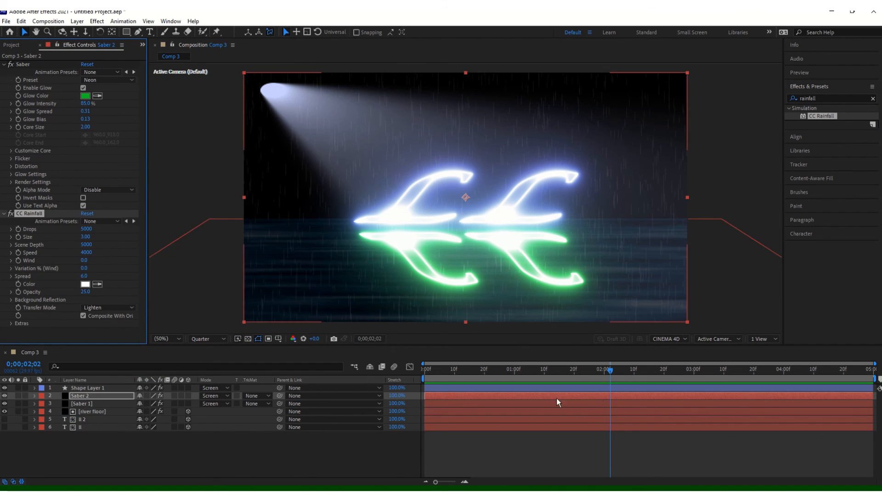
pyautogui.click(341, 448)
pyautogui.press('space')
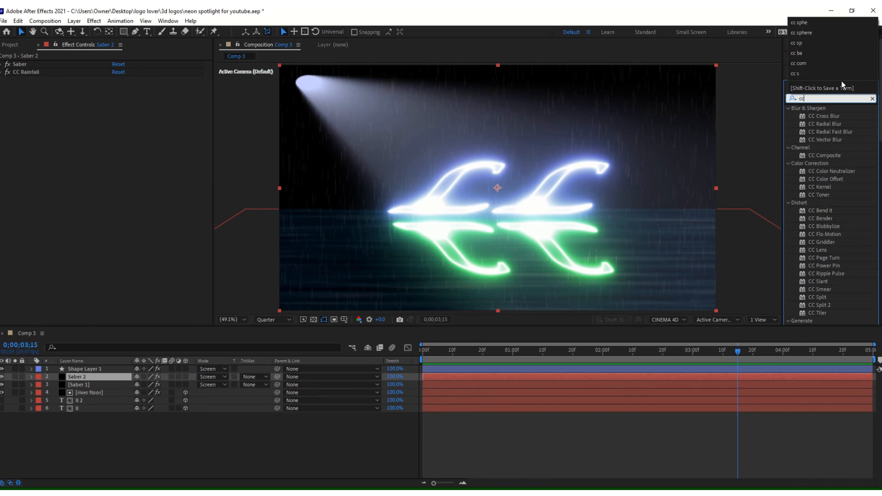
# - Apply CC Radial Blur to the Saber 2 layer, set its Amount to 5 and preview the blurred reflection
pyautogui.write('rad')
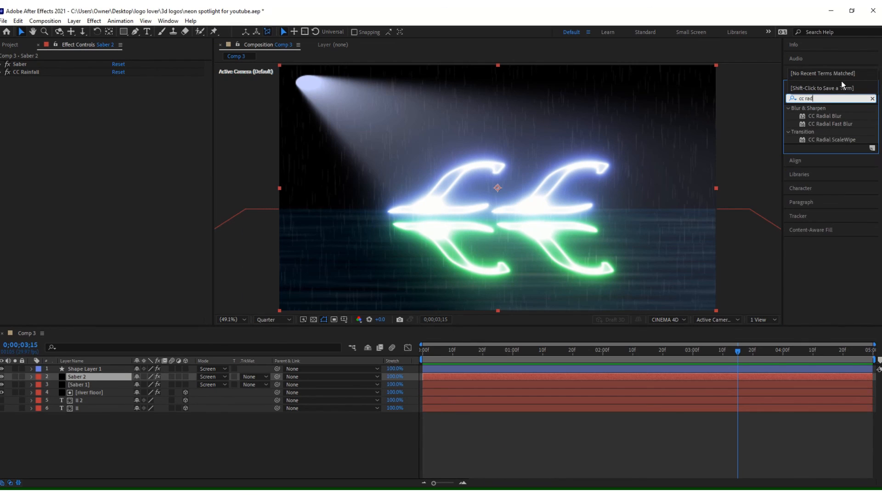
pyautogui.moveTo(823, 115); pyautogui.dragTo(115, 376)
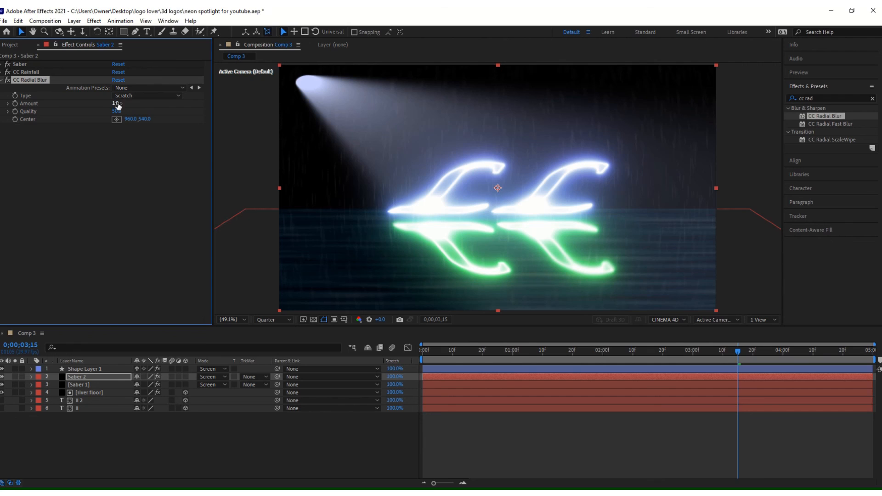
pyautogui.write('5')
pyautogui.press('Tab')
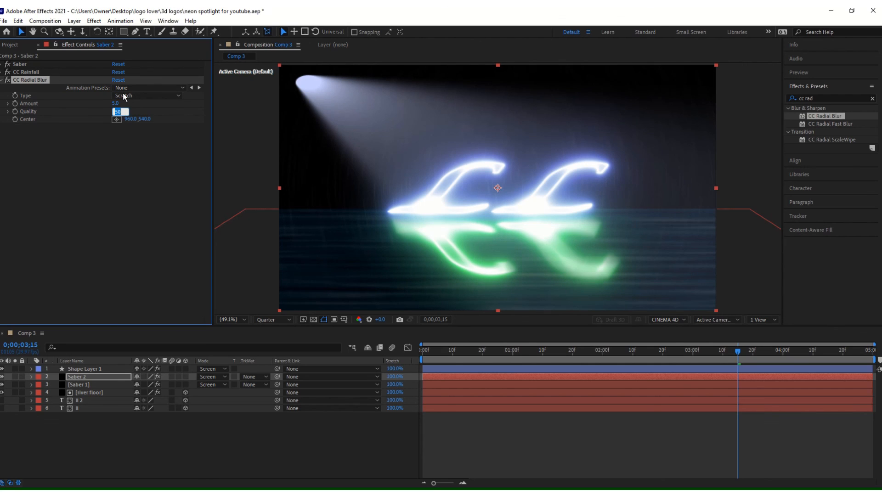
pyautogui.click(150, 227)
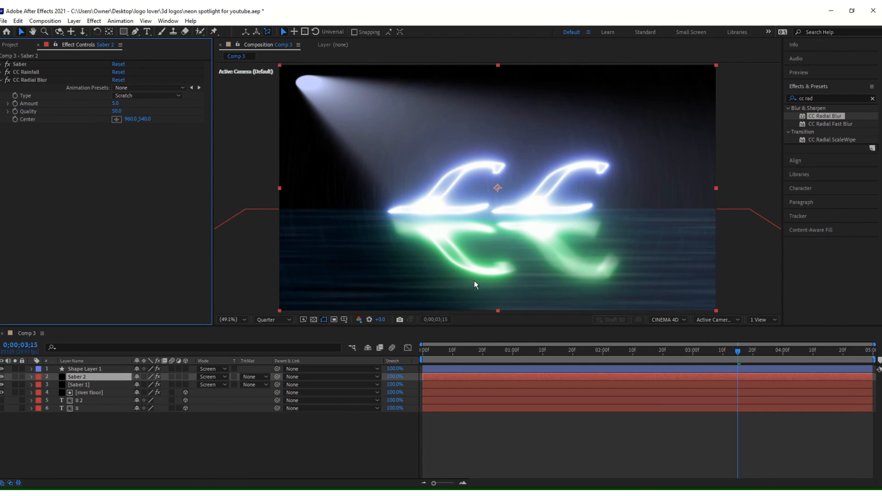
pyautogui.press('space')
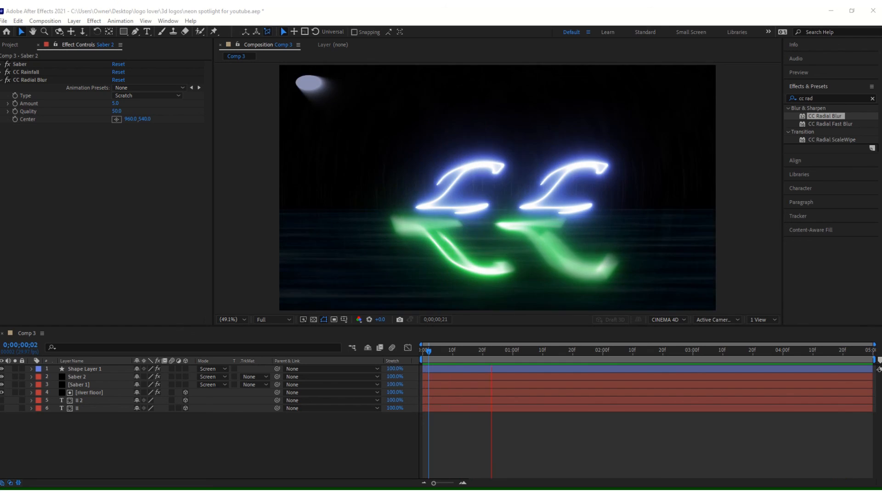